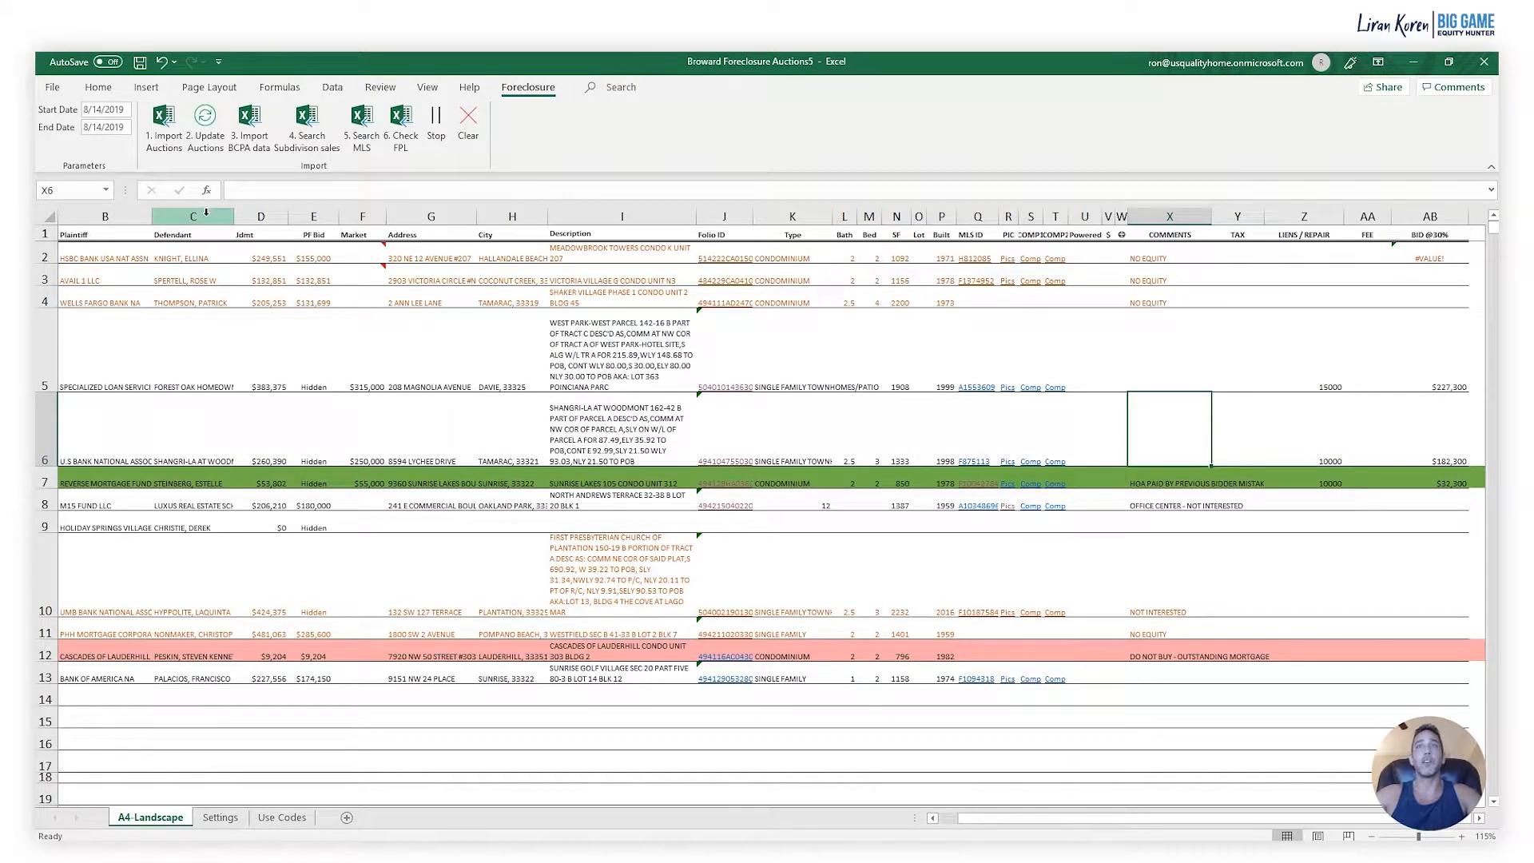
Open the MLS listing PDF of the row 2 property, look through its details, and close it.
left_click(1032, 259)
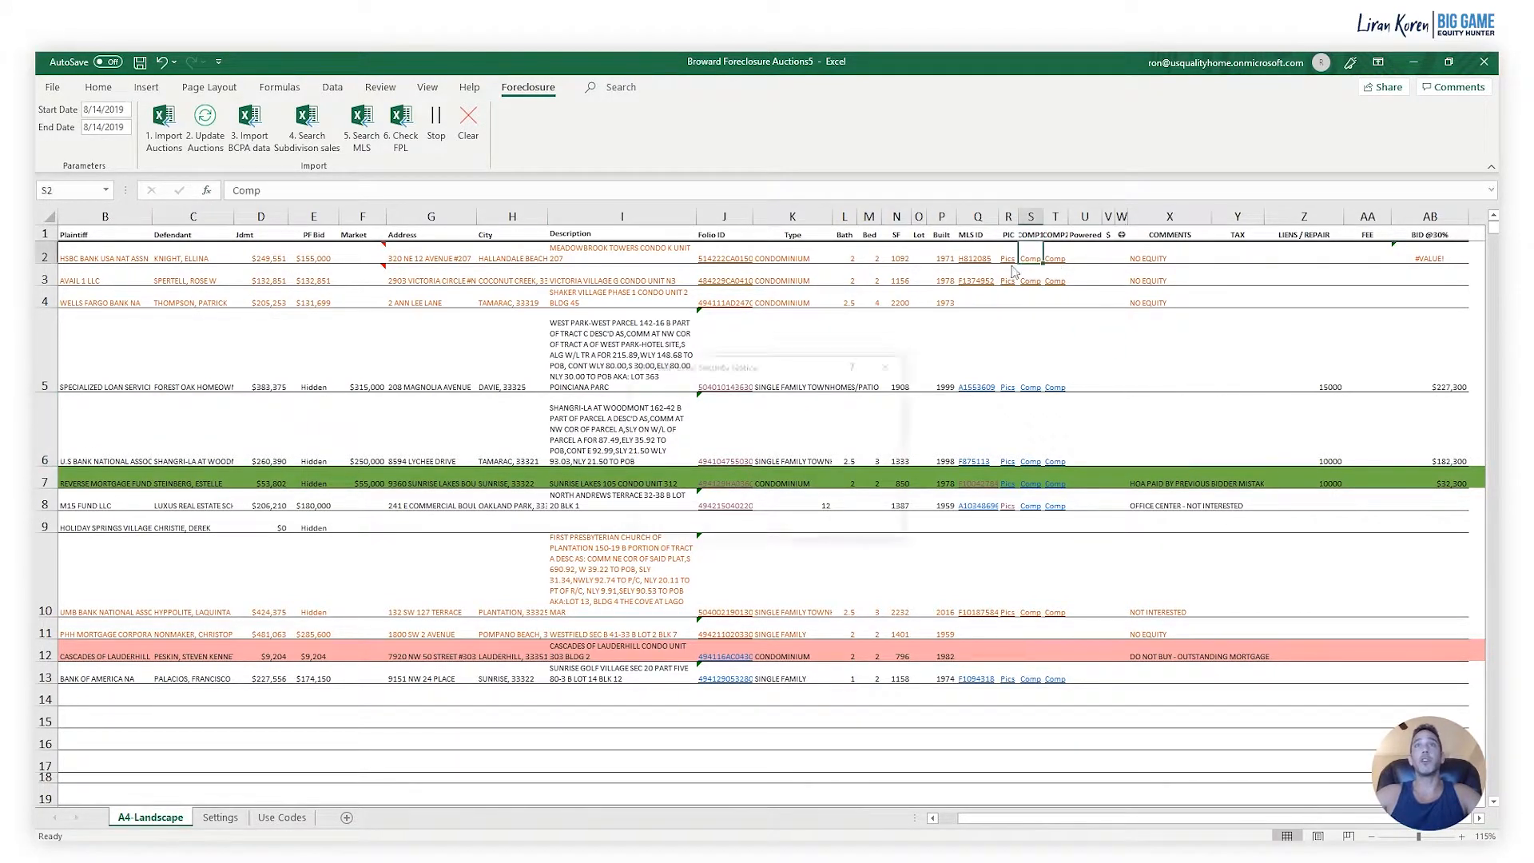
left_click(874, 523)
left_click(974, 260)
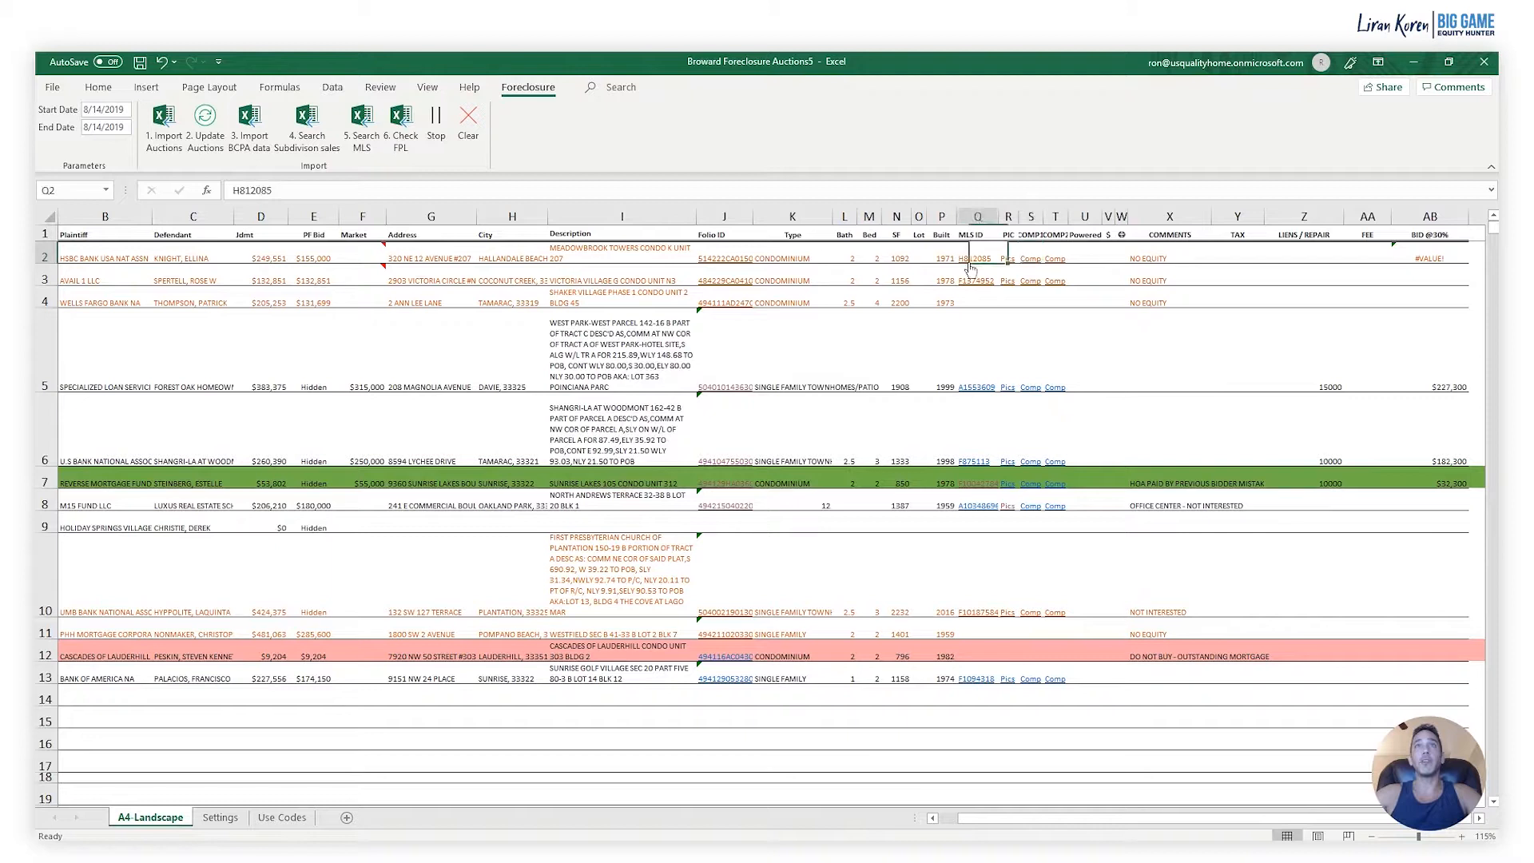
left_click(807, 522)
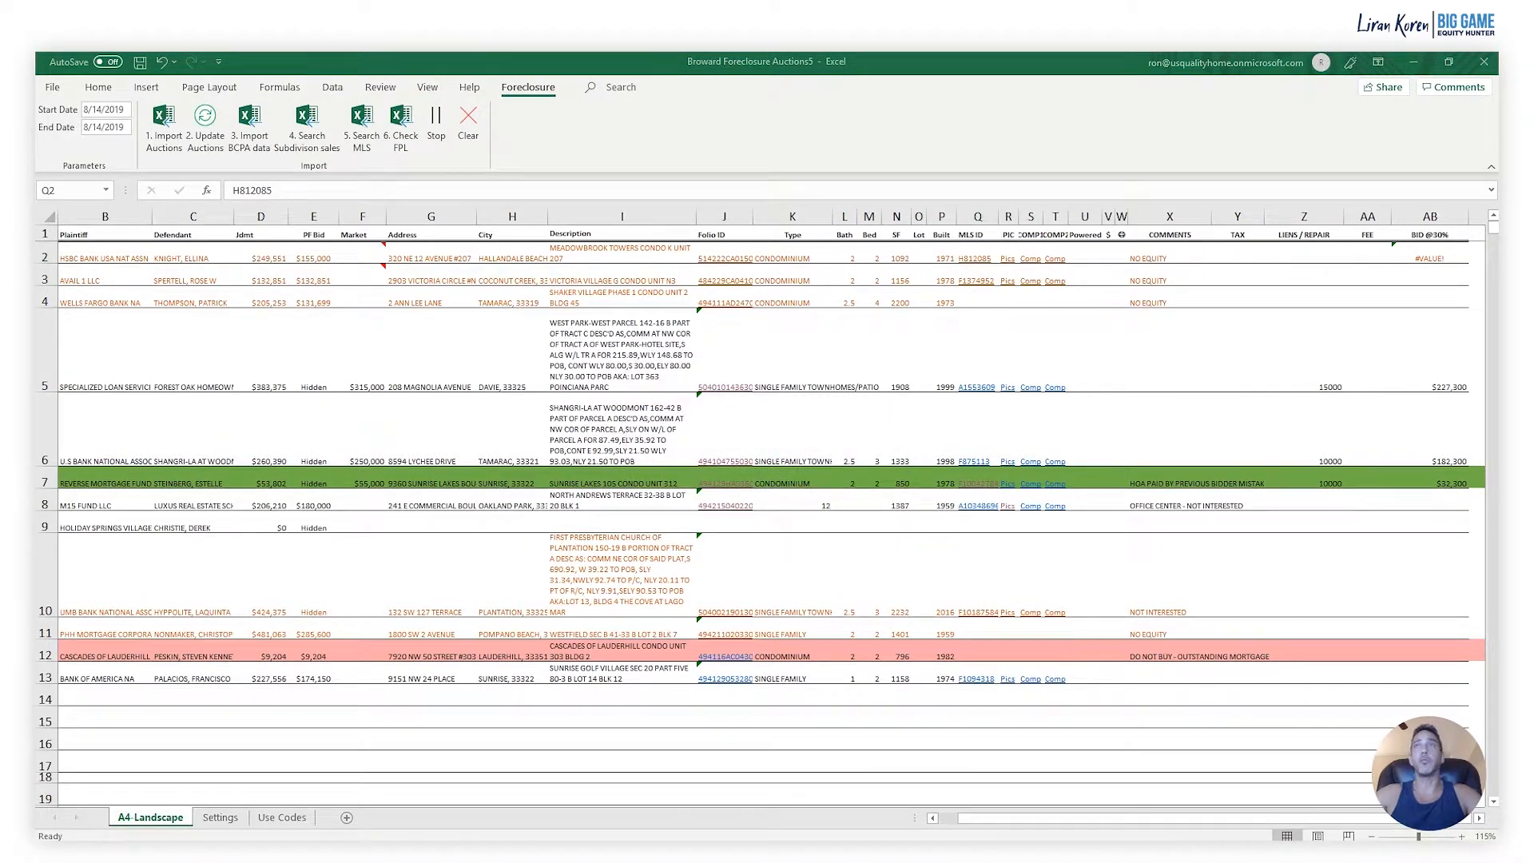
left_click_drag(669, 164, 566, 132)
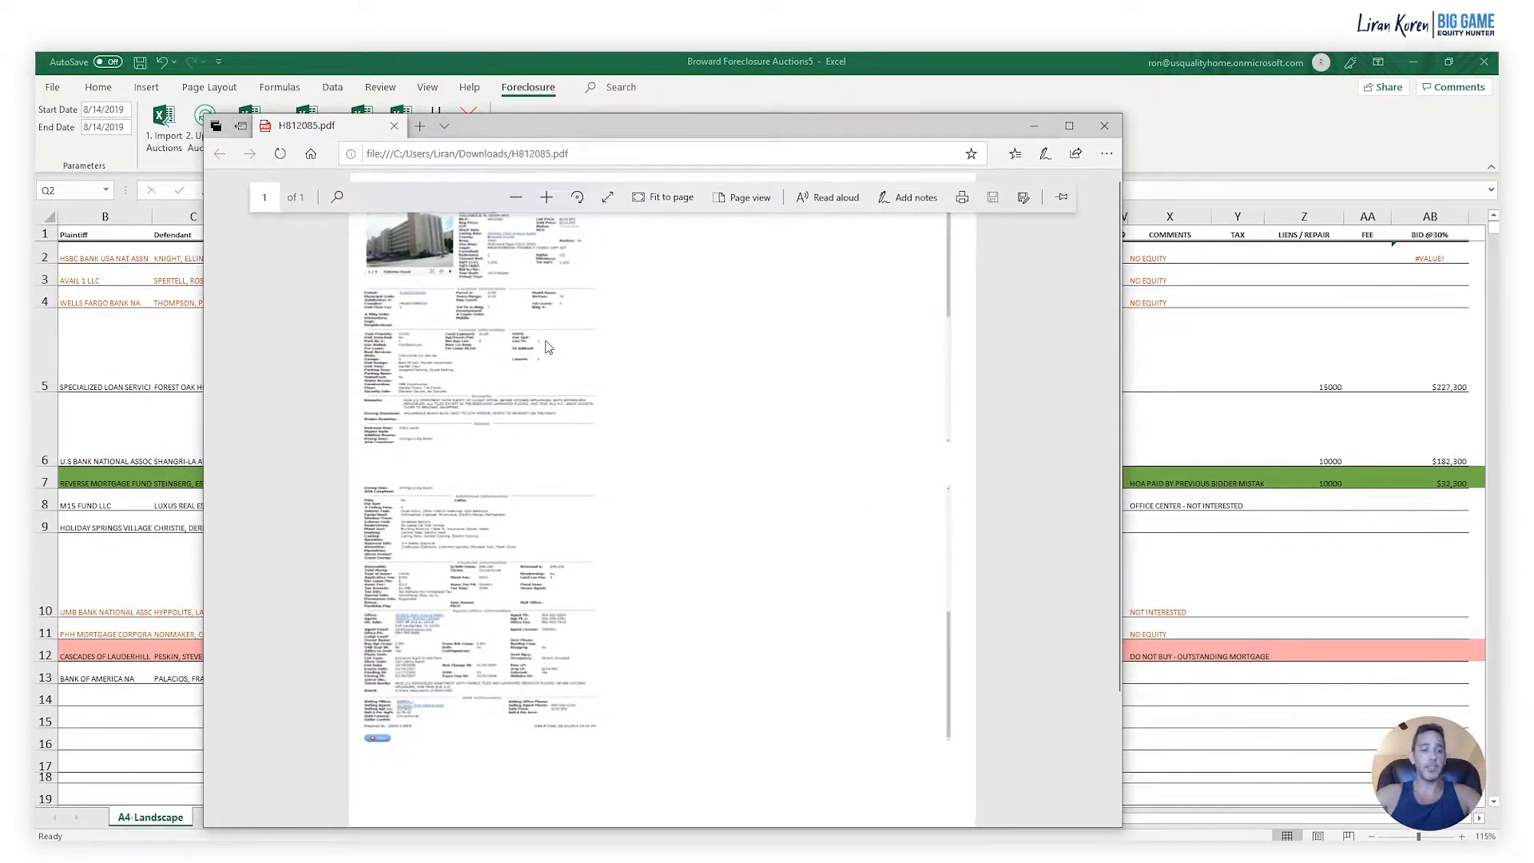
scroll(547, 346, "up", 5)
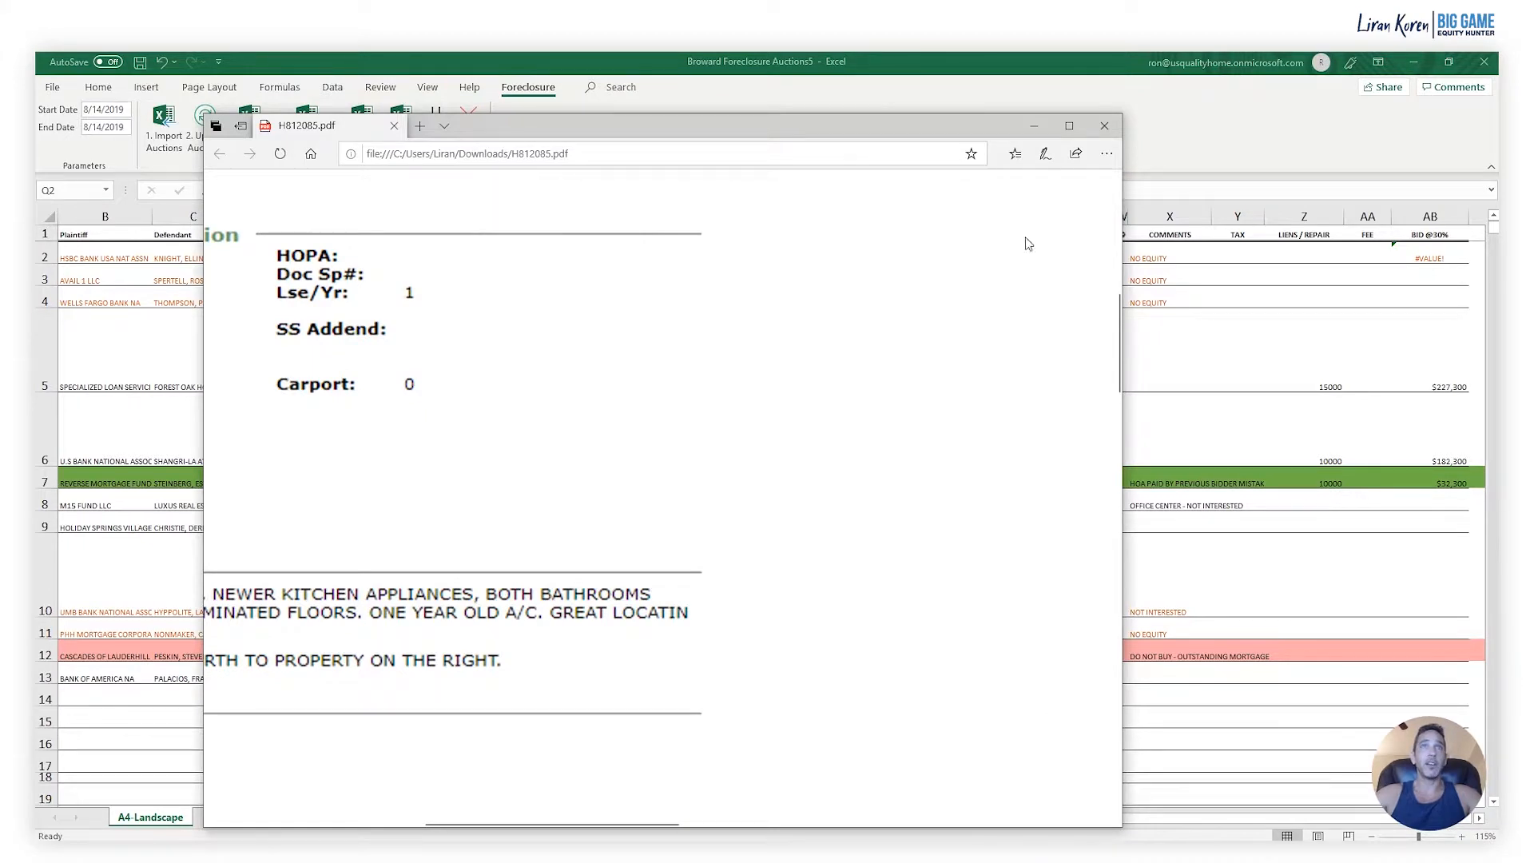
scroll(644, 573, "up", 5)
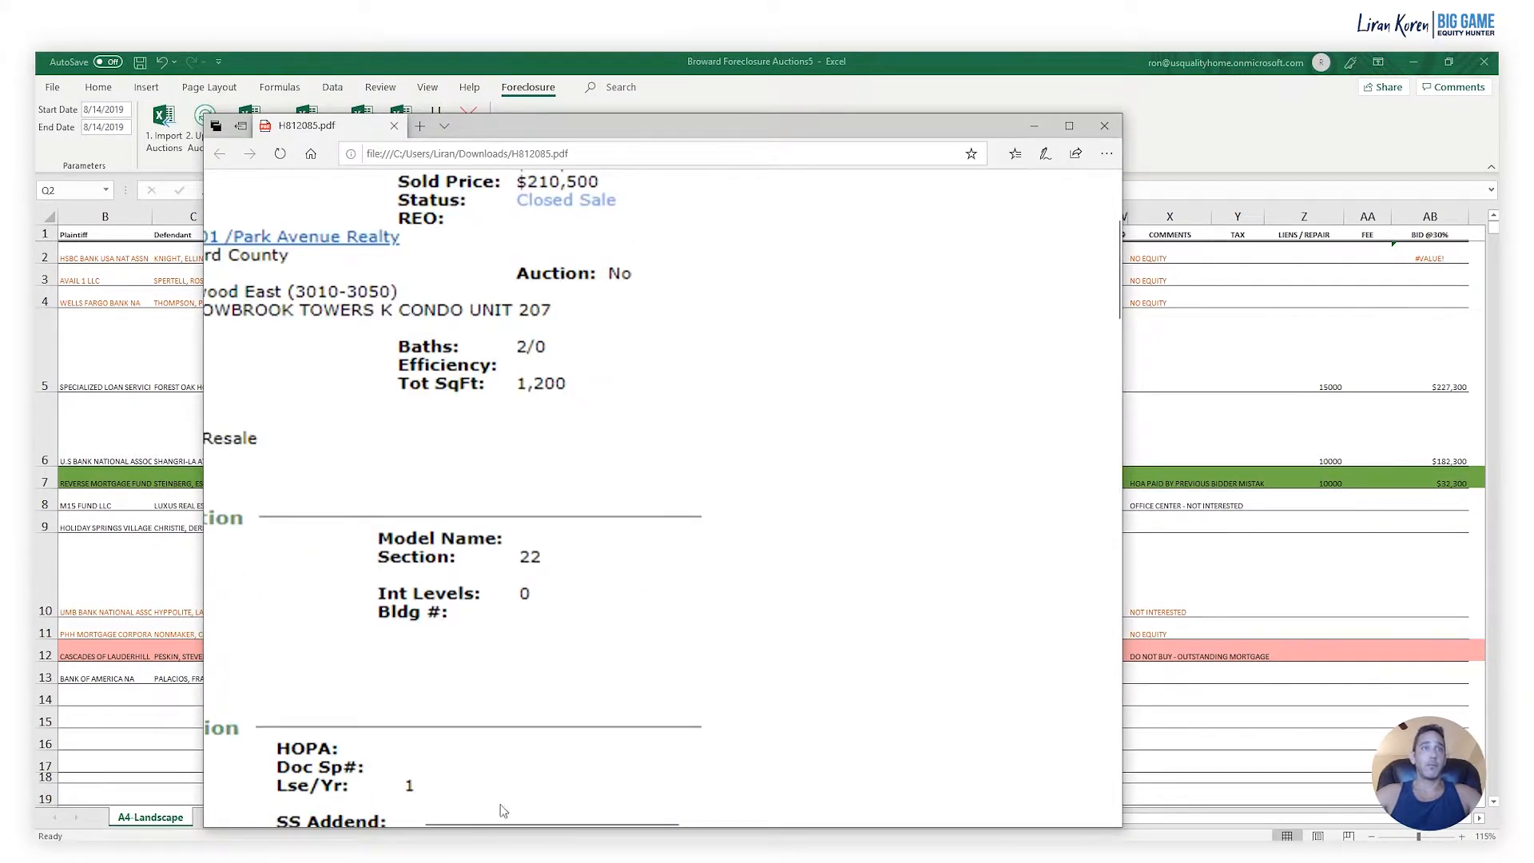
scroll(503, 811, "down", 3)
scroll(482, 615, "up", 3)
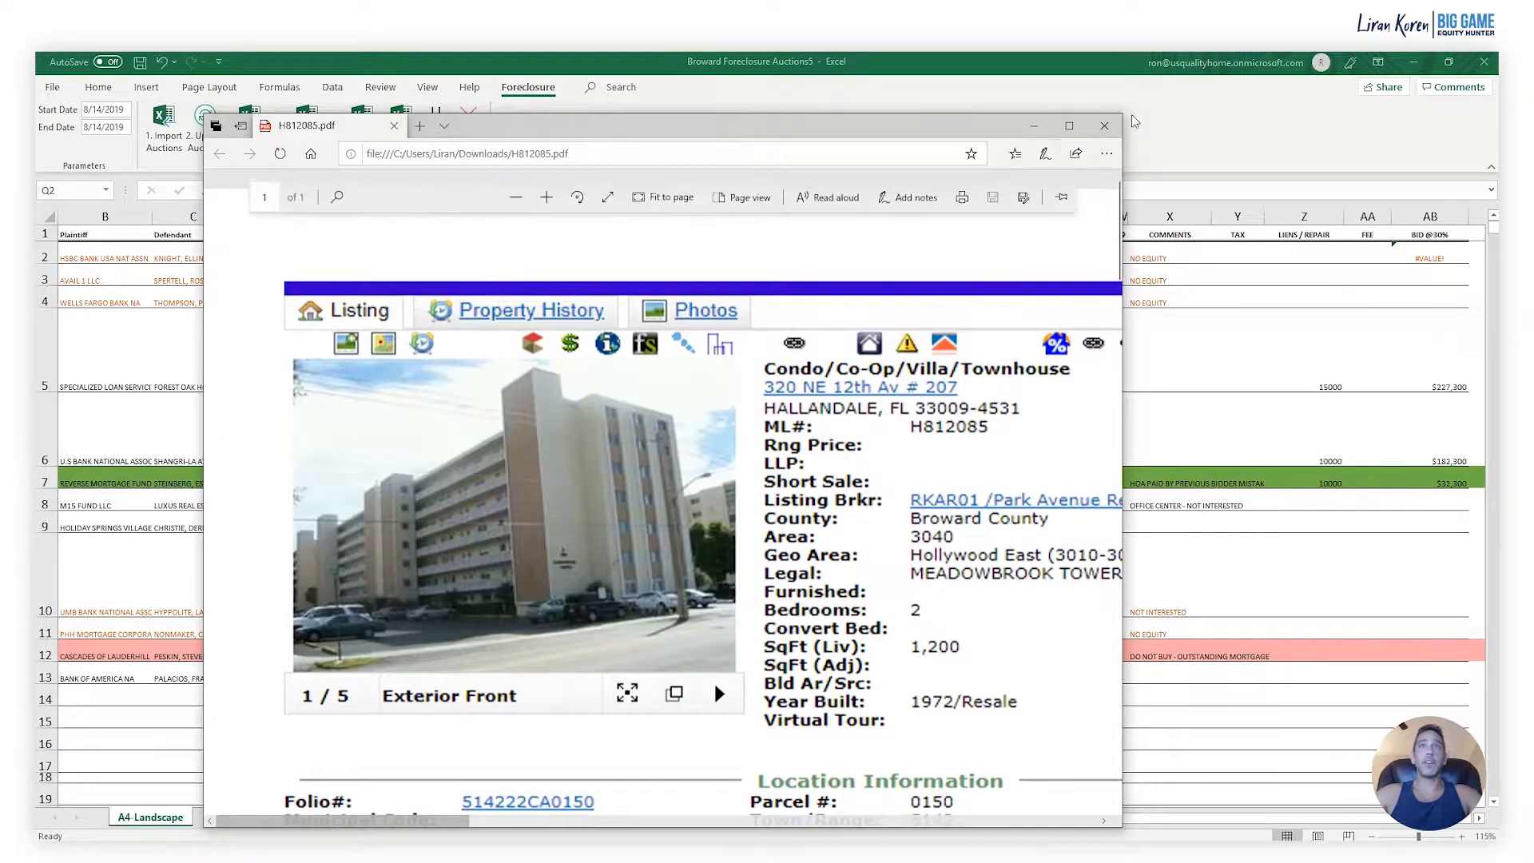
left_click(1105, 128)
Open the pictures PDF for the row 2 property, view the interior and exterior photos, and close it.
left_click(1008, 260)
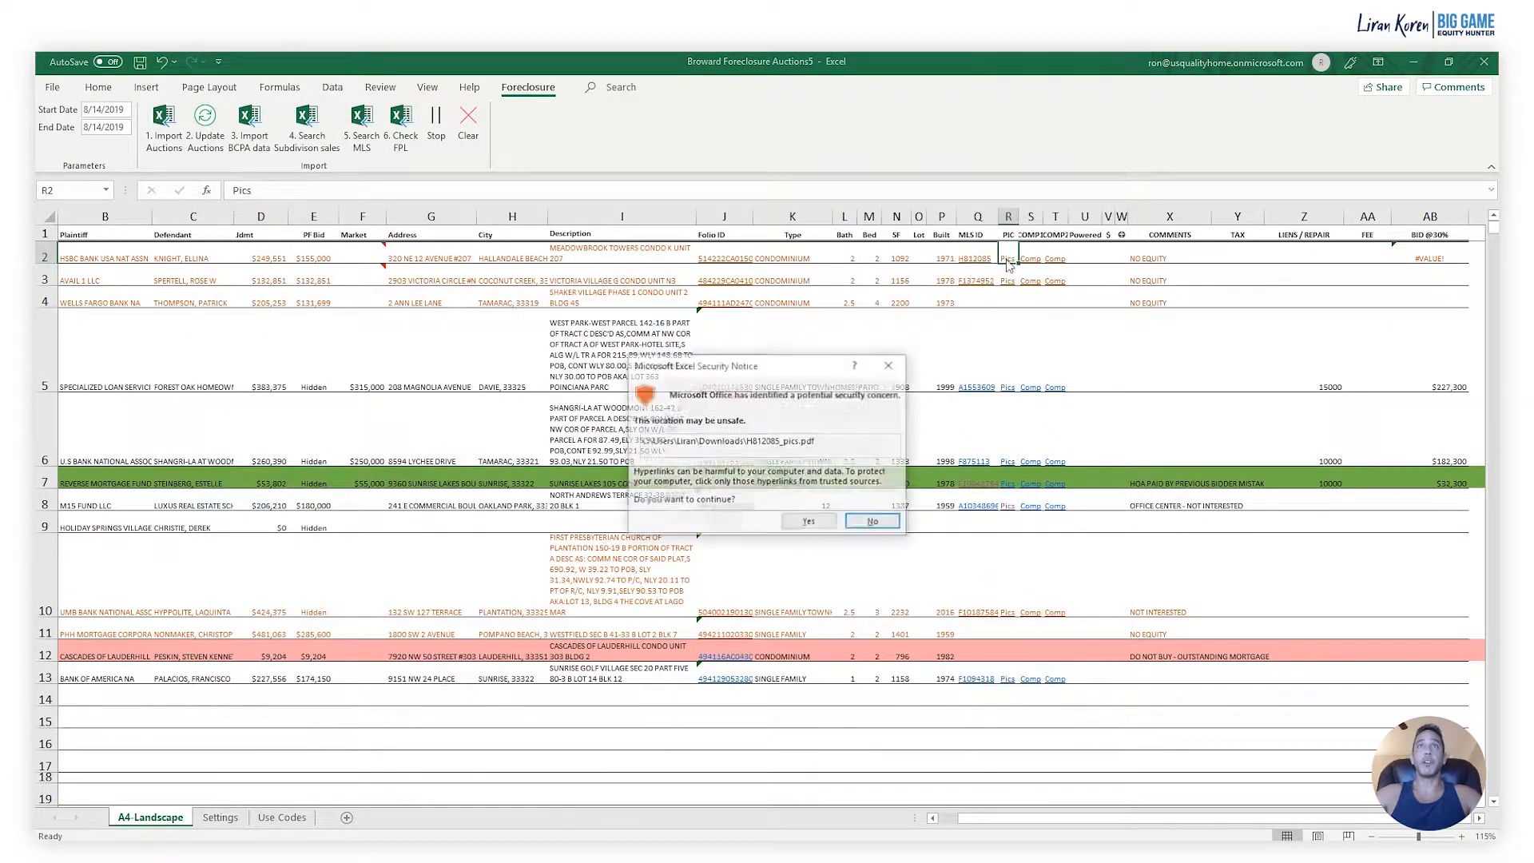
left_click(808, 523)
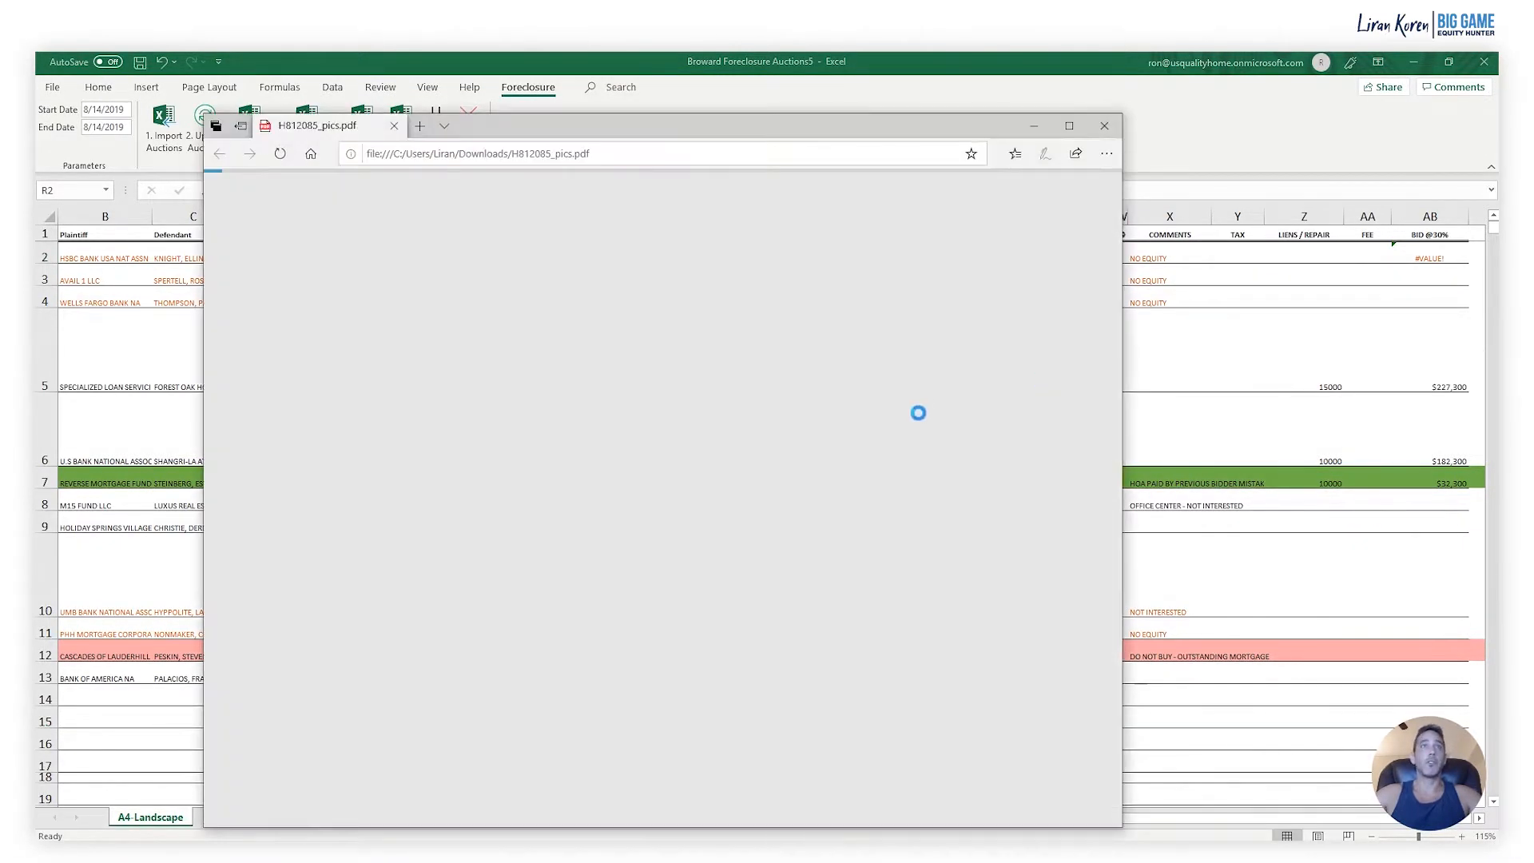
scroll(790, 479, "down", 10)
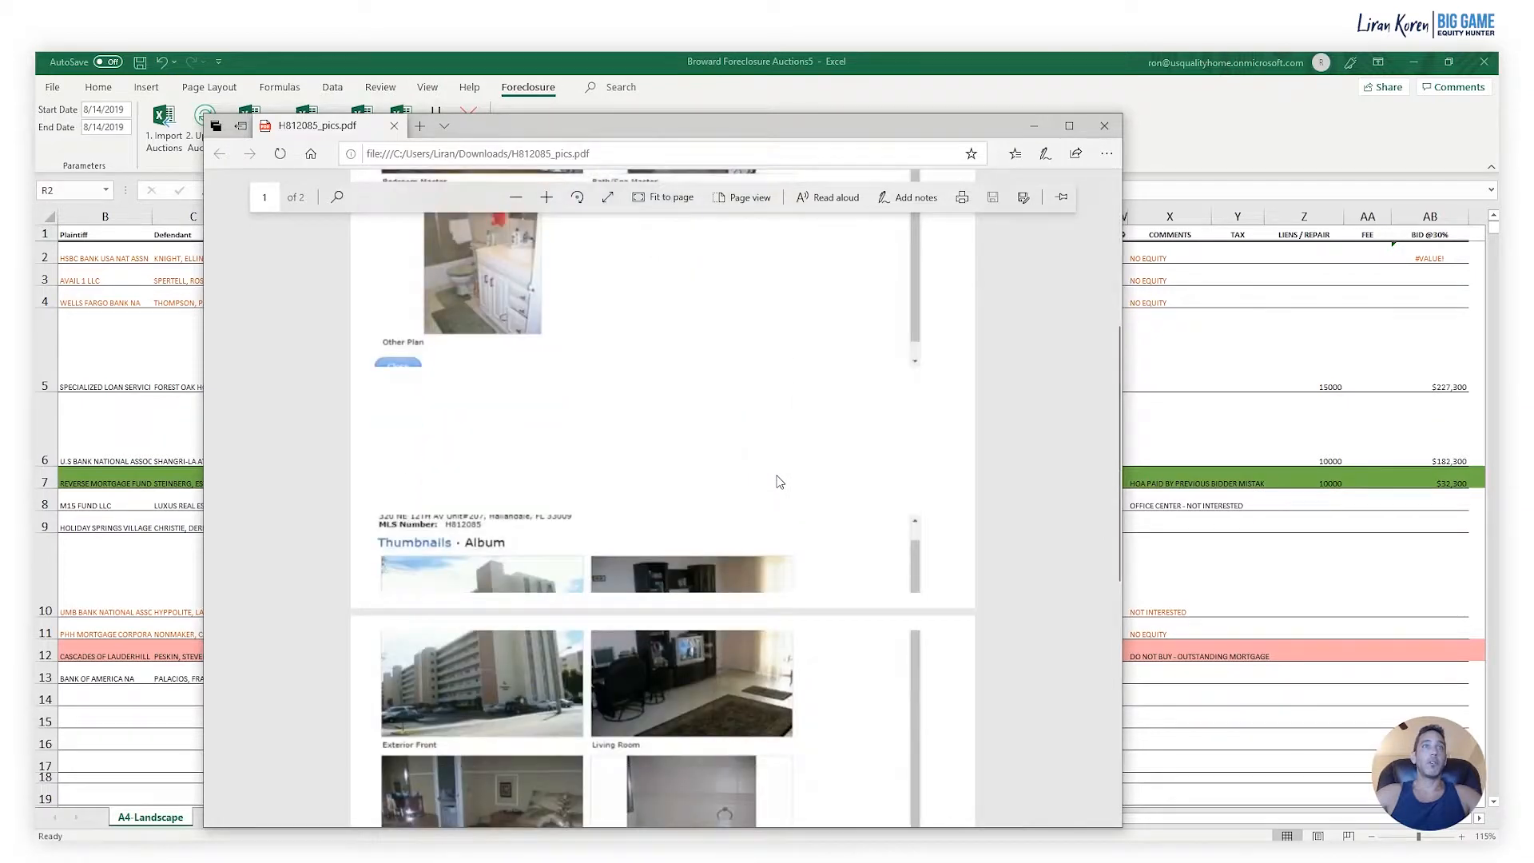
left_click(1111, 124)
Open the first comparables PDF for the row 2 property, examine the projected sale price and comparable statistics, and close it.
left_click(1031, 260)
left_click(811, 524)
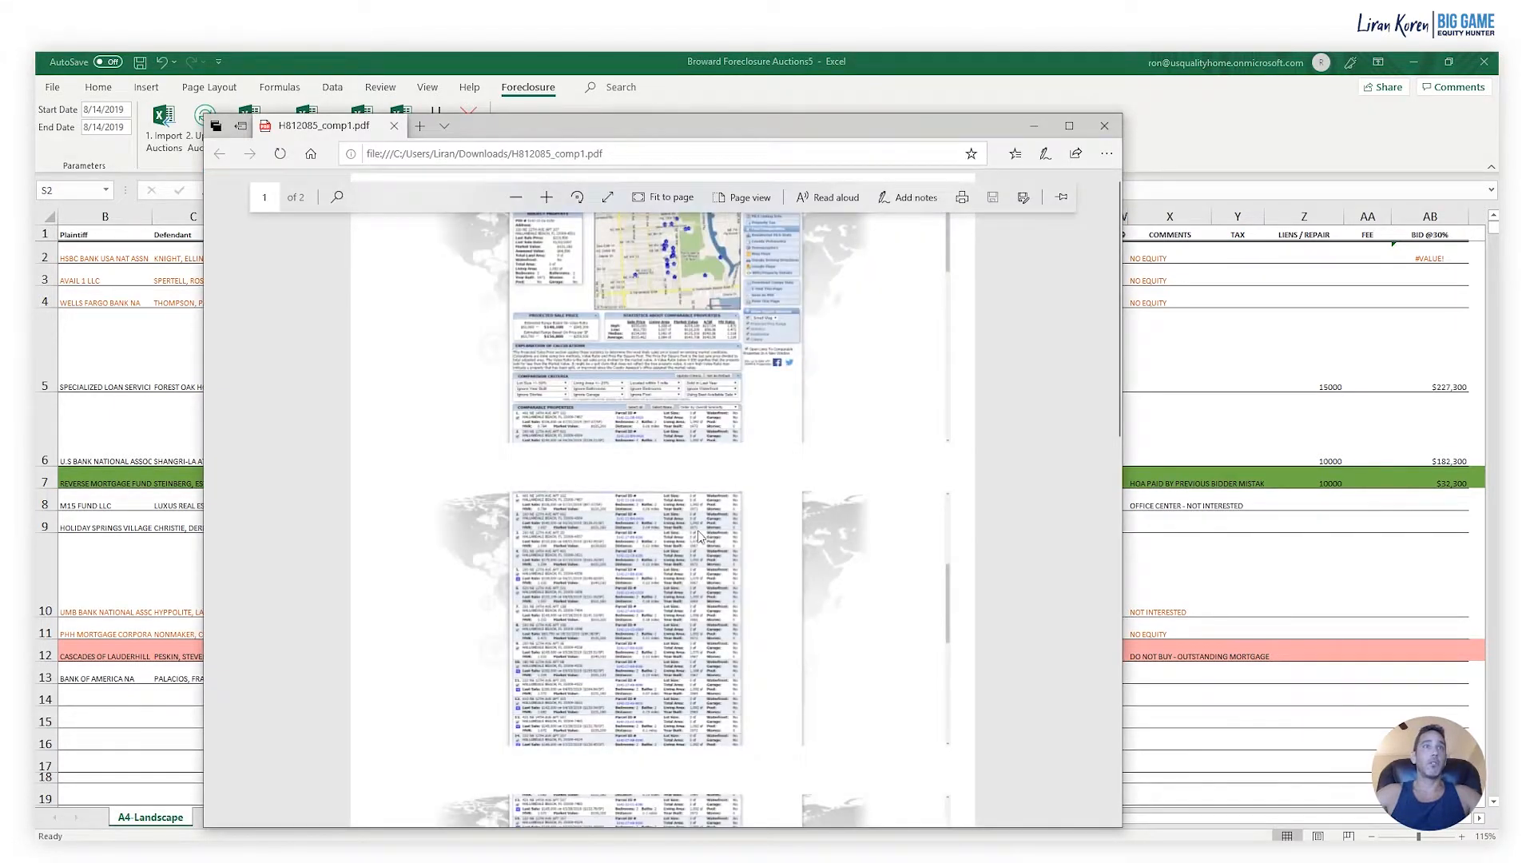
scroll(644, 463, "up", 5, "ctrl")
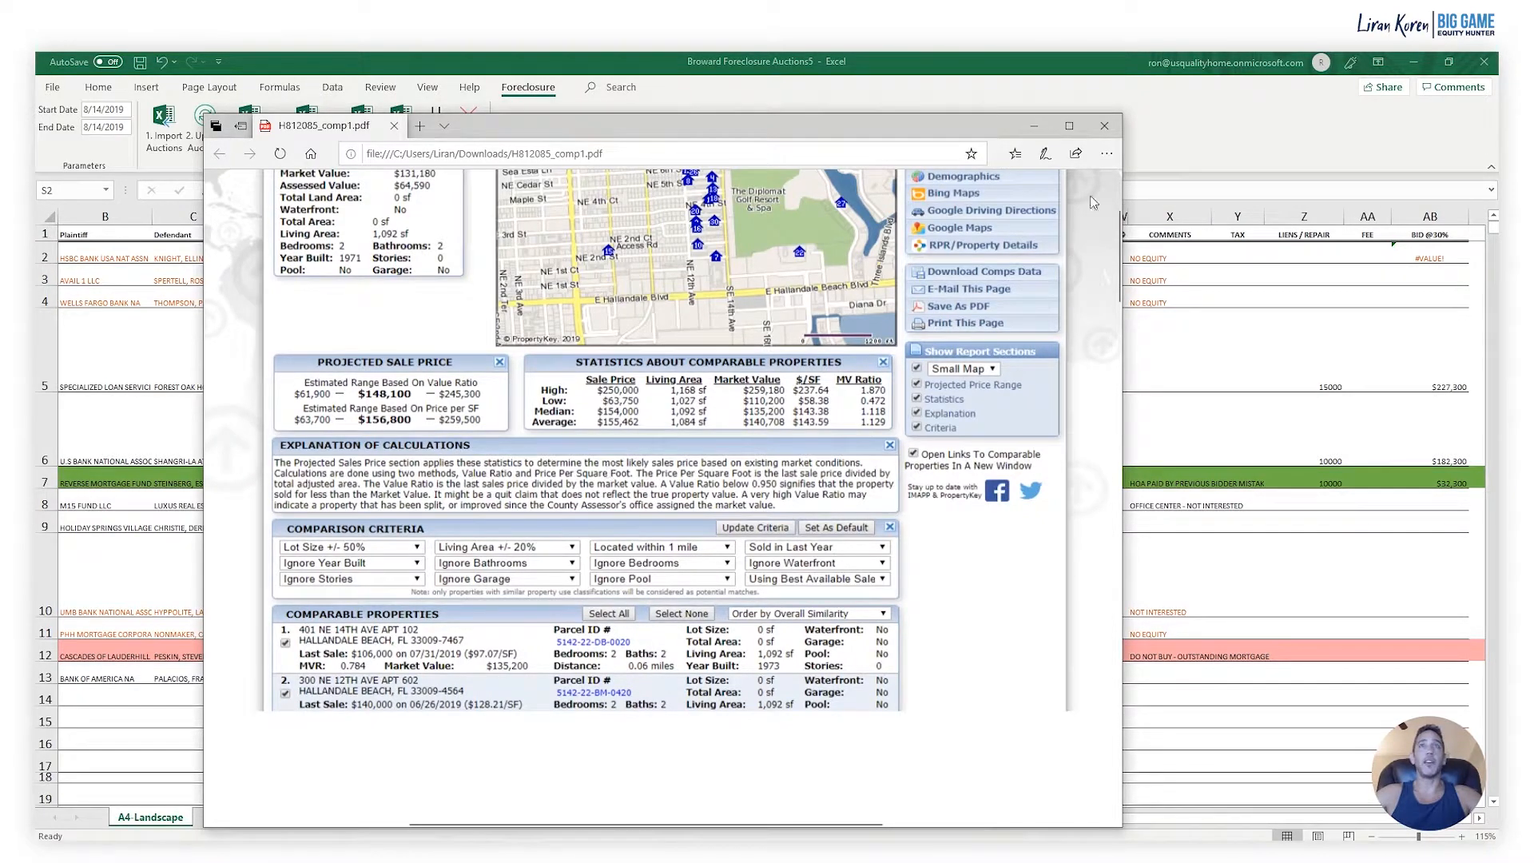
left_click(1104, 126)
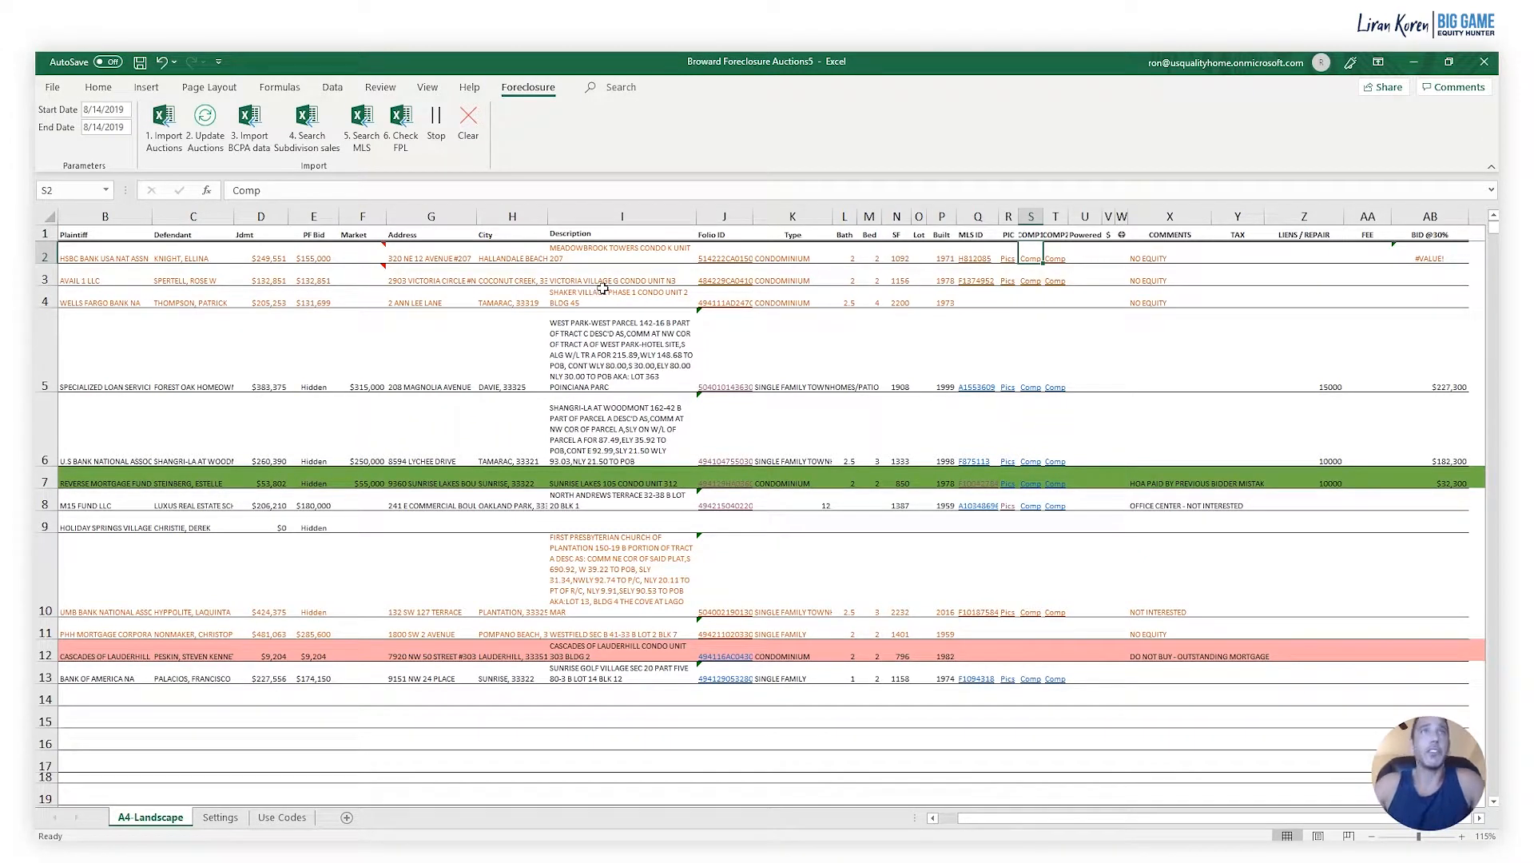
Examine the row 2 description and judgment amount, and select the PF Bid values in rows 2 to 4.
left_click(610, 353)
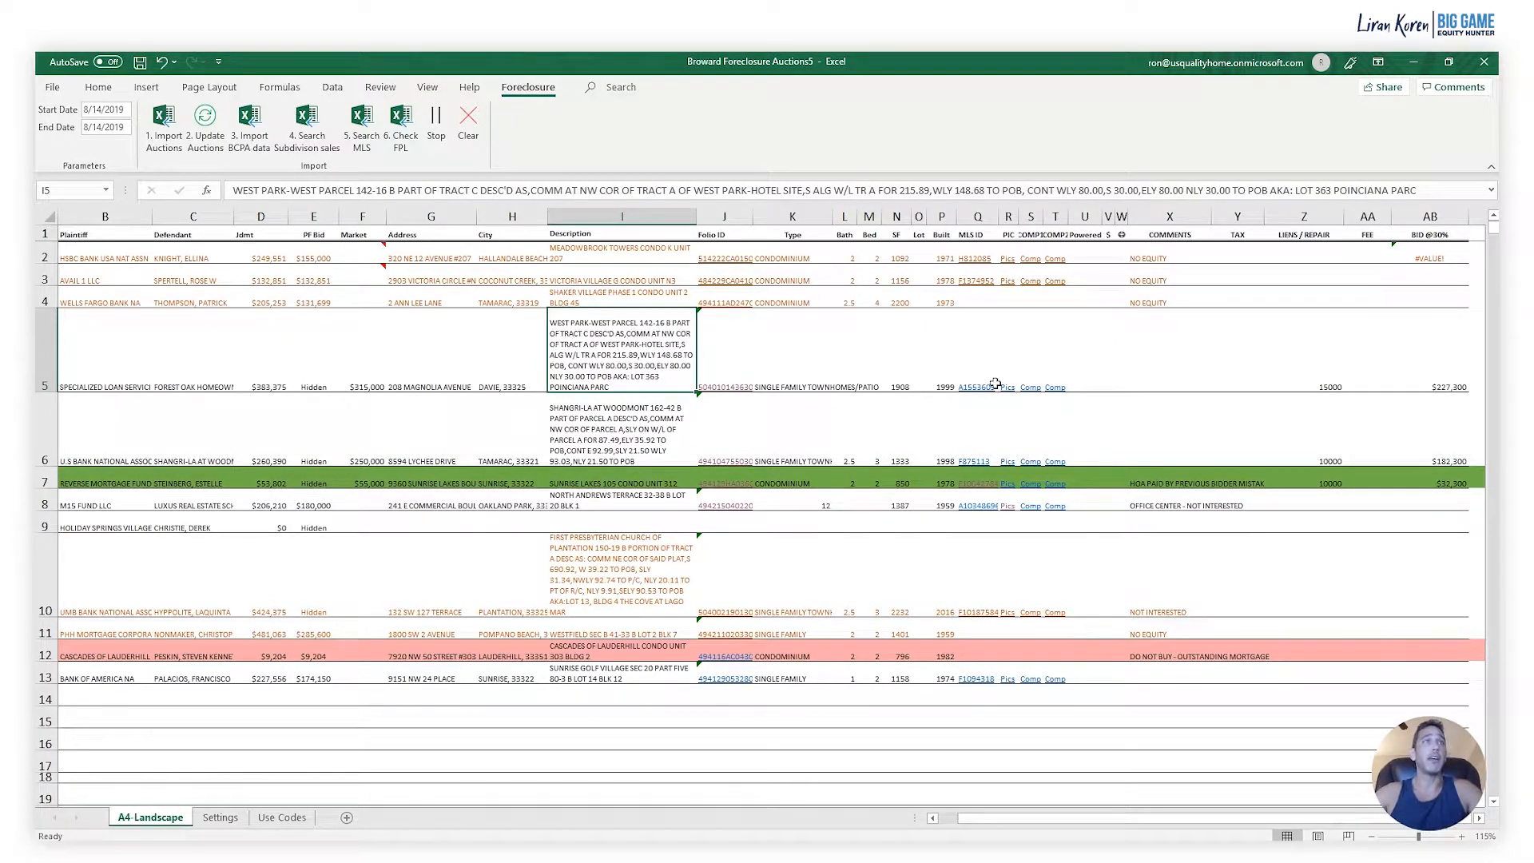
left_click(602, 256)
left_click(316, 259)
left_click(261, 263)
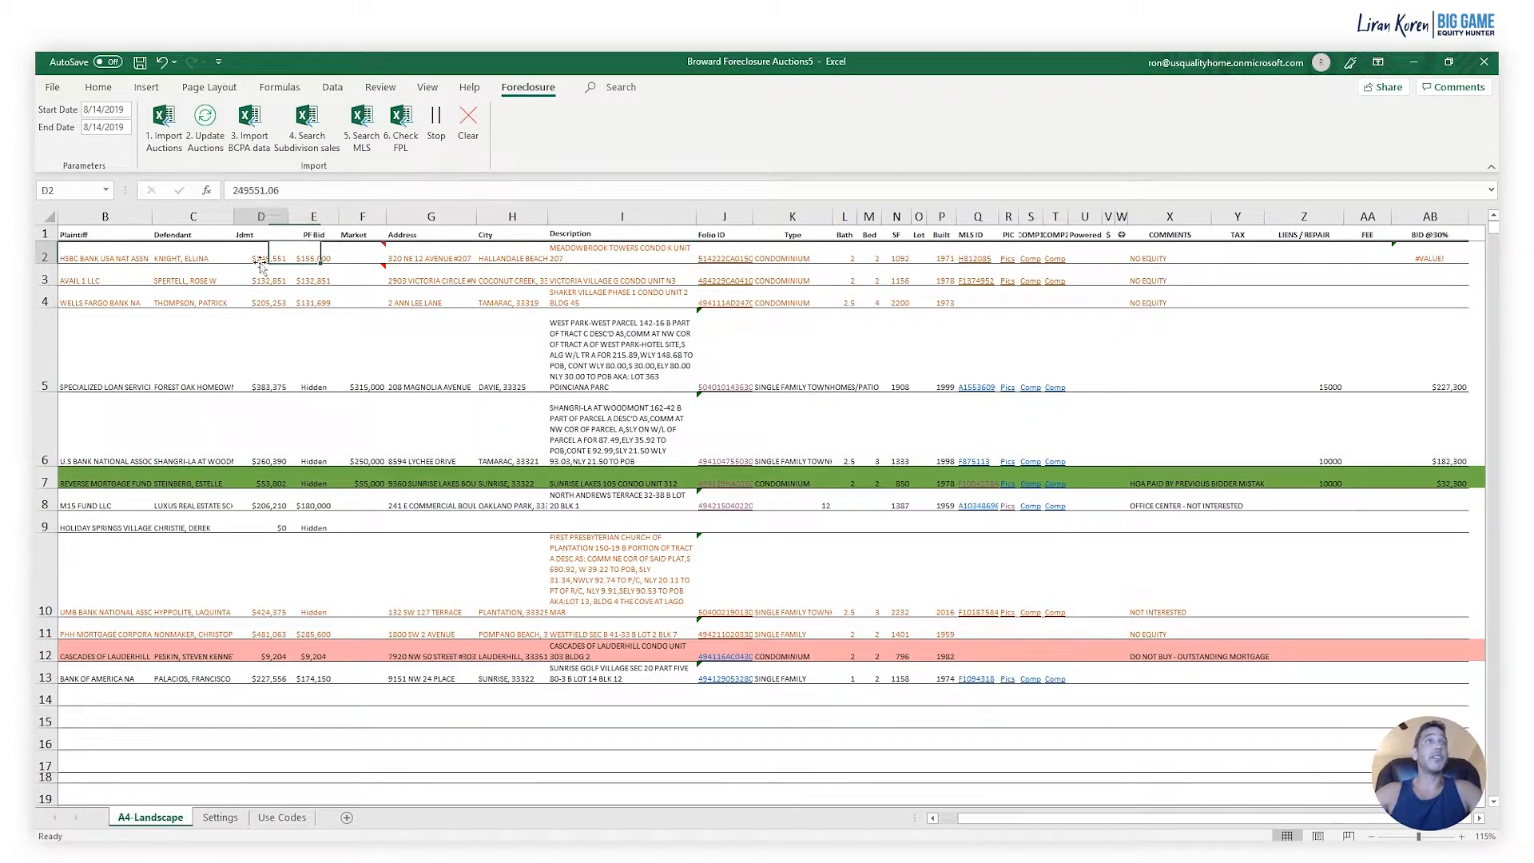
left_click(315, 263)
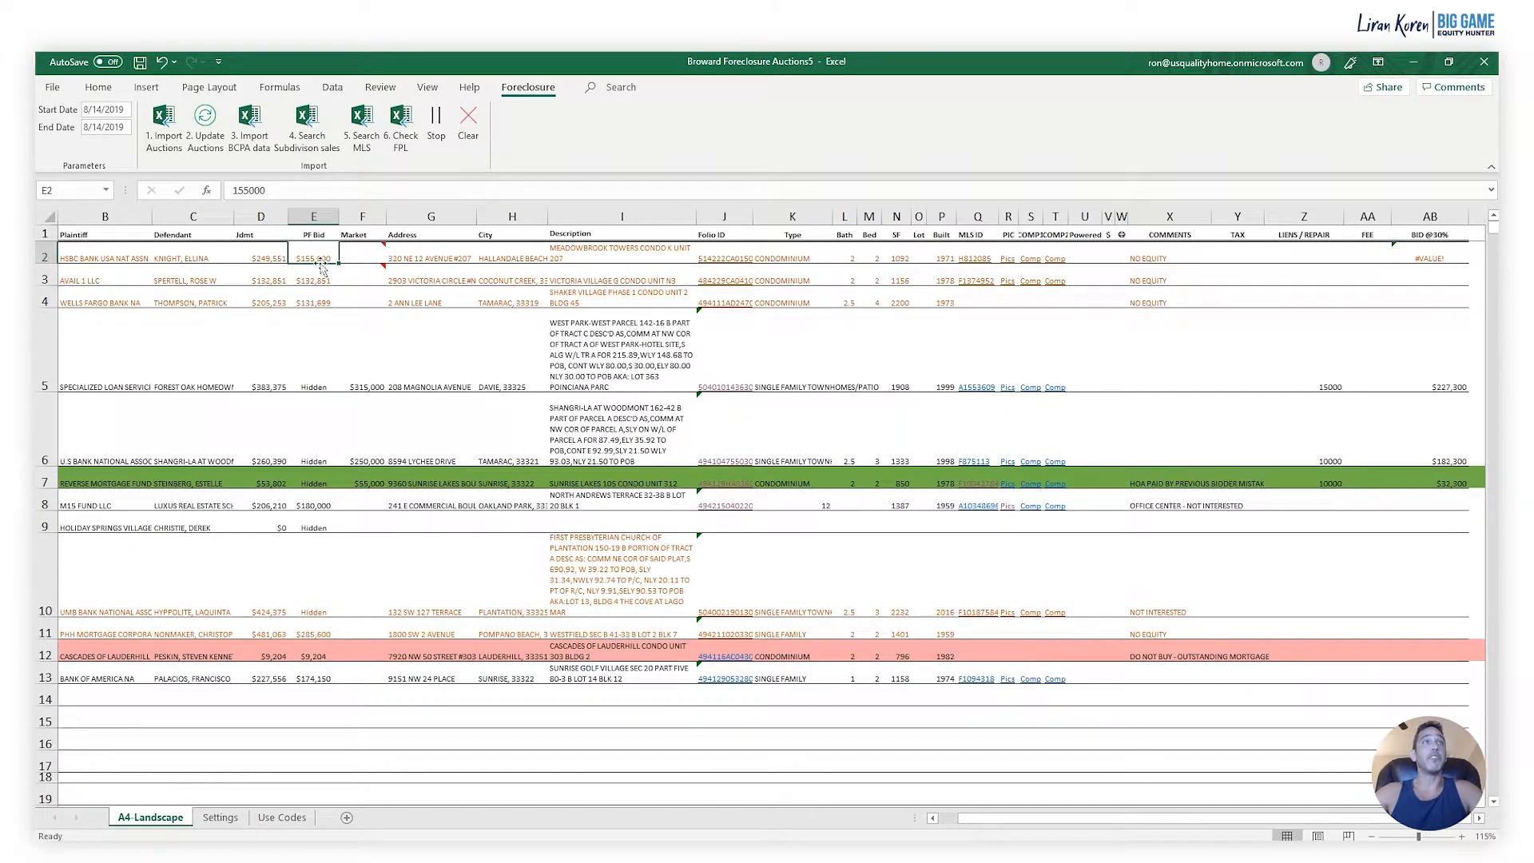
left_click(320, 282)
left_click(317, 297)
left_click_drag(317, 257, 313, 300)
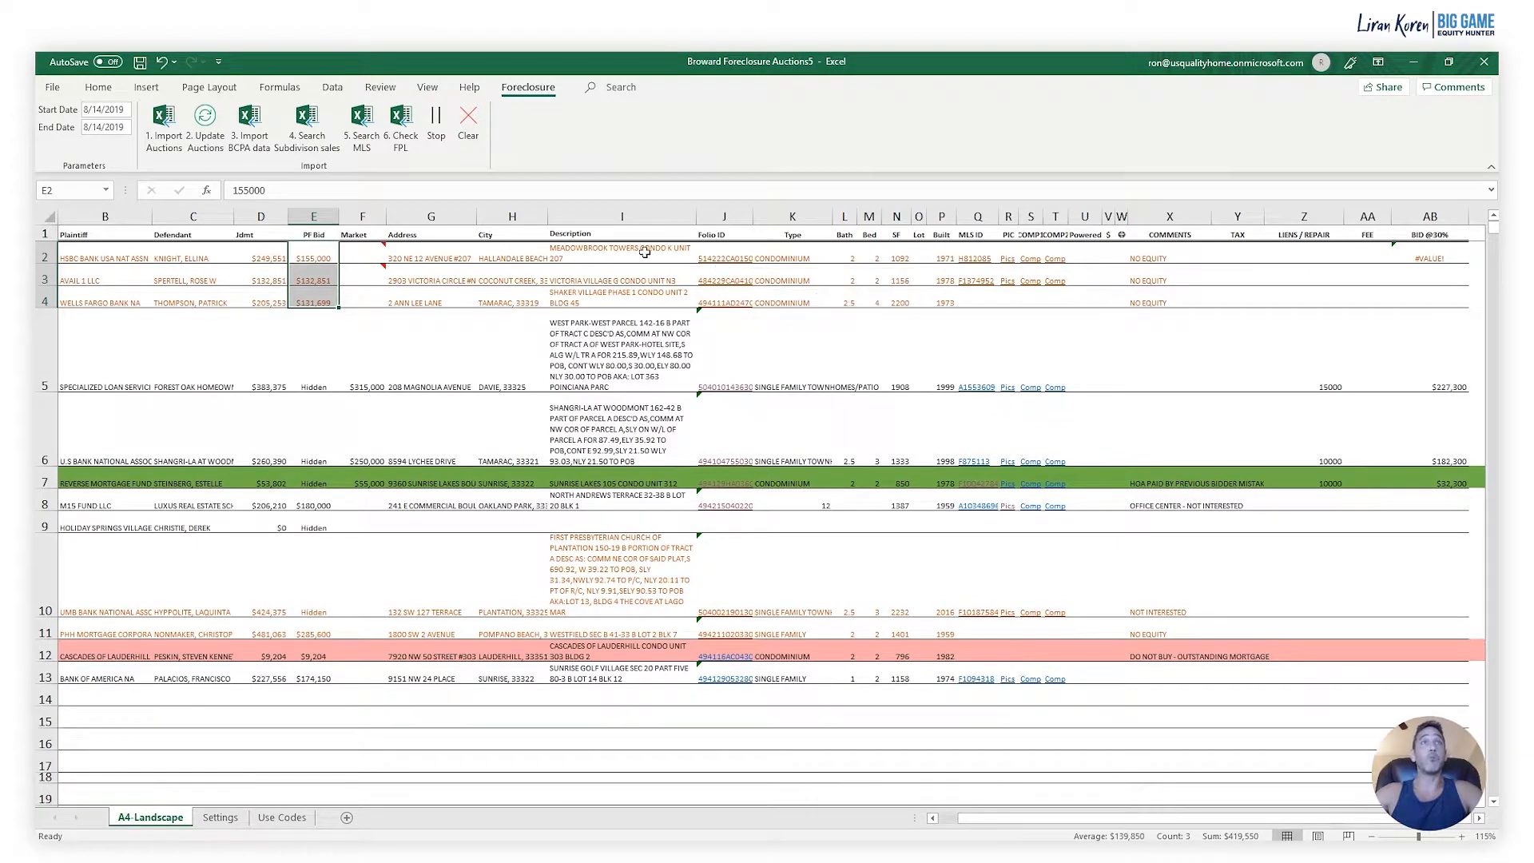
Open the row 2 folio's property appraiser record, examine its subdivision sales and individual sold units, and return to Excel.
left_click(720, 257)
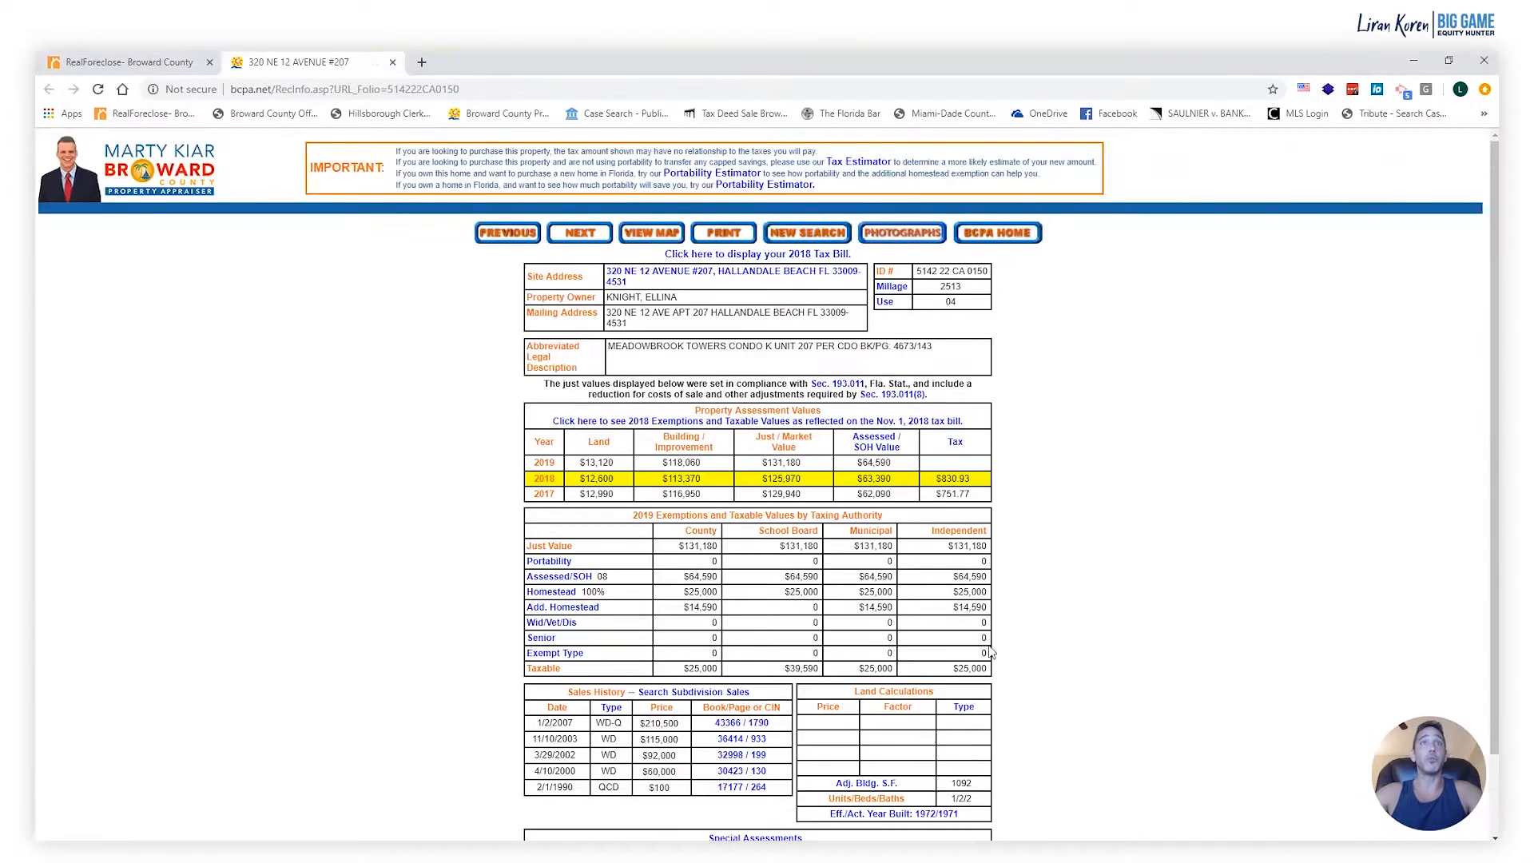
left_click(694, 693)
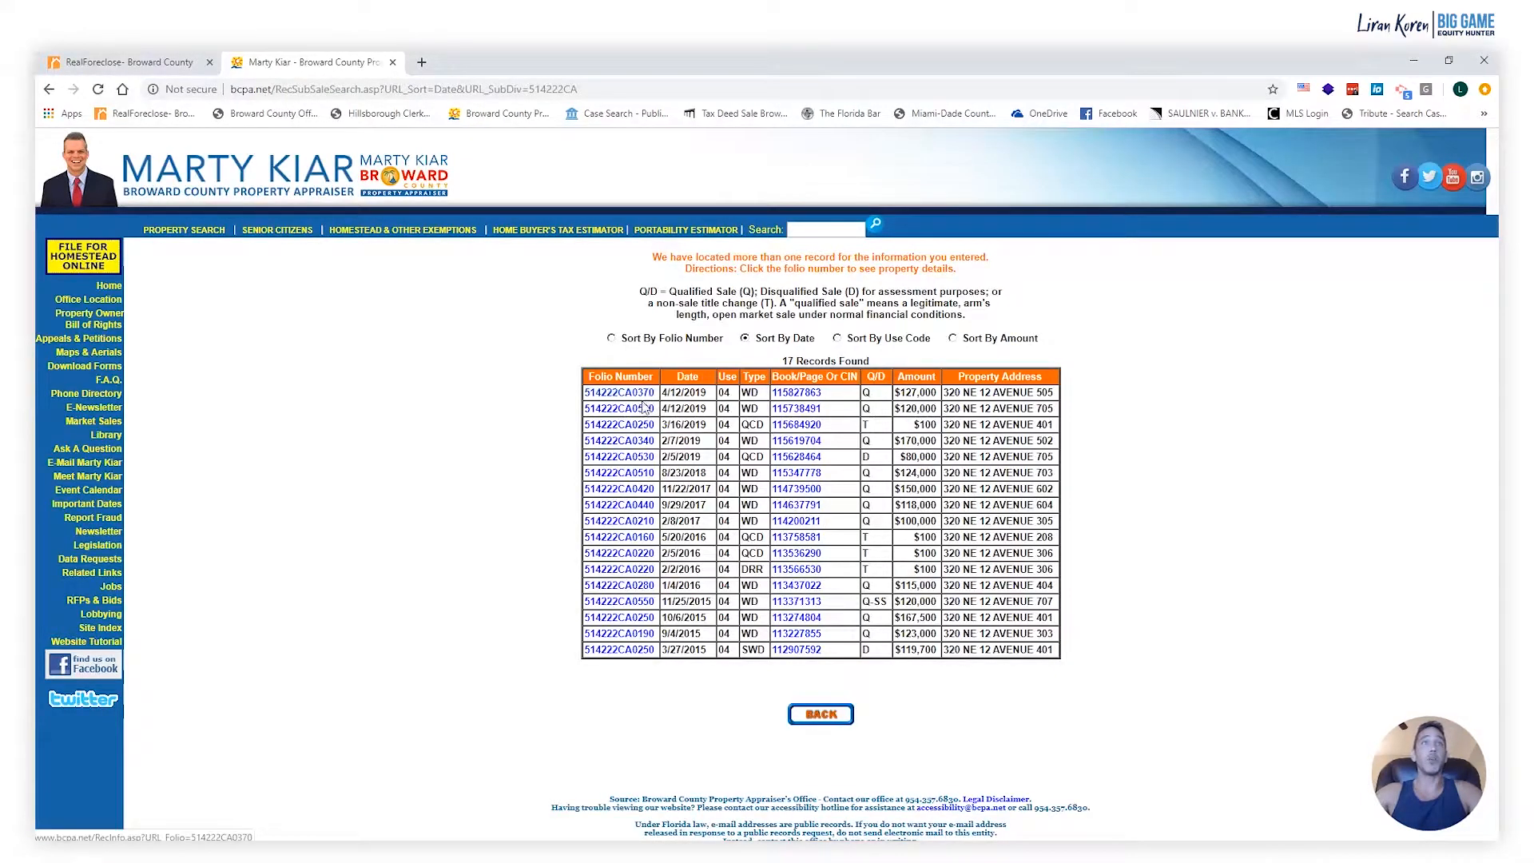
left_click(642, 392)
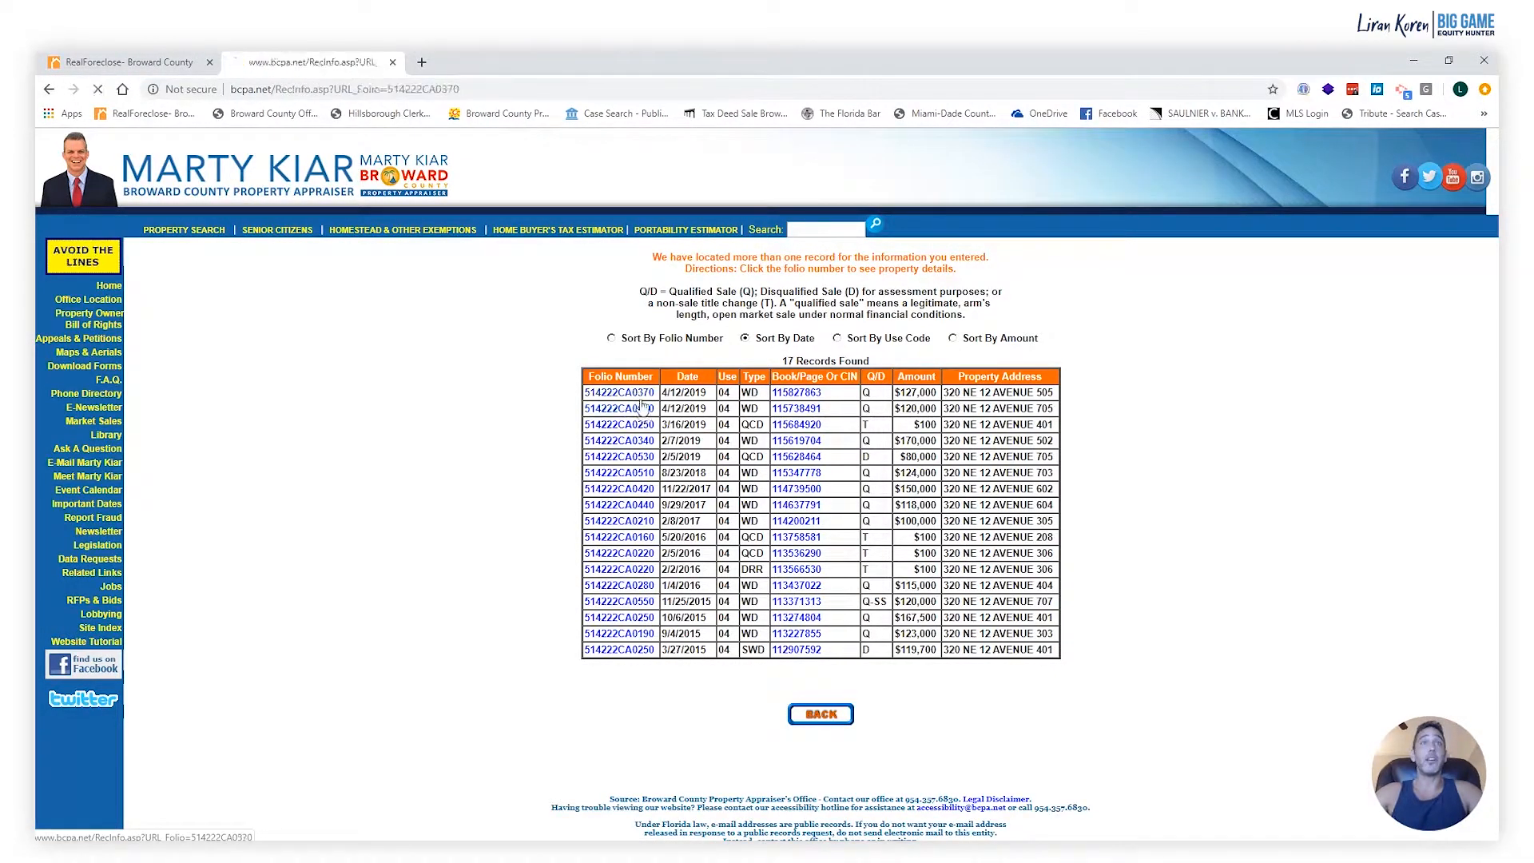
left_click(49, 87)
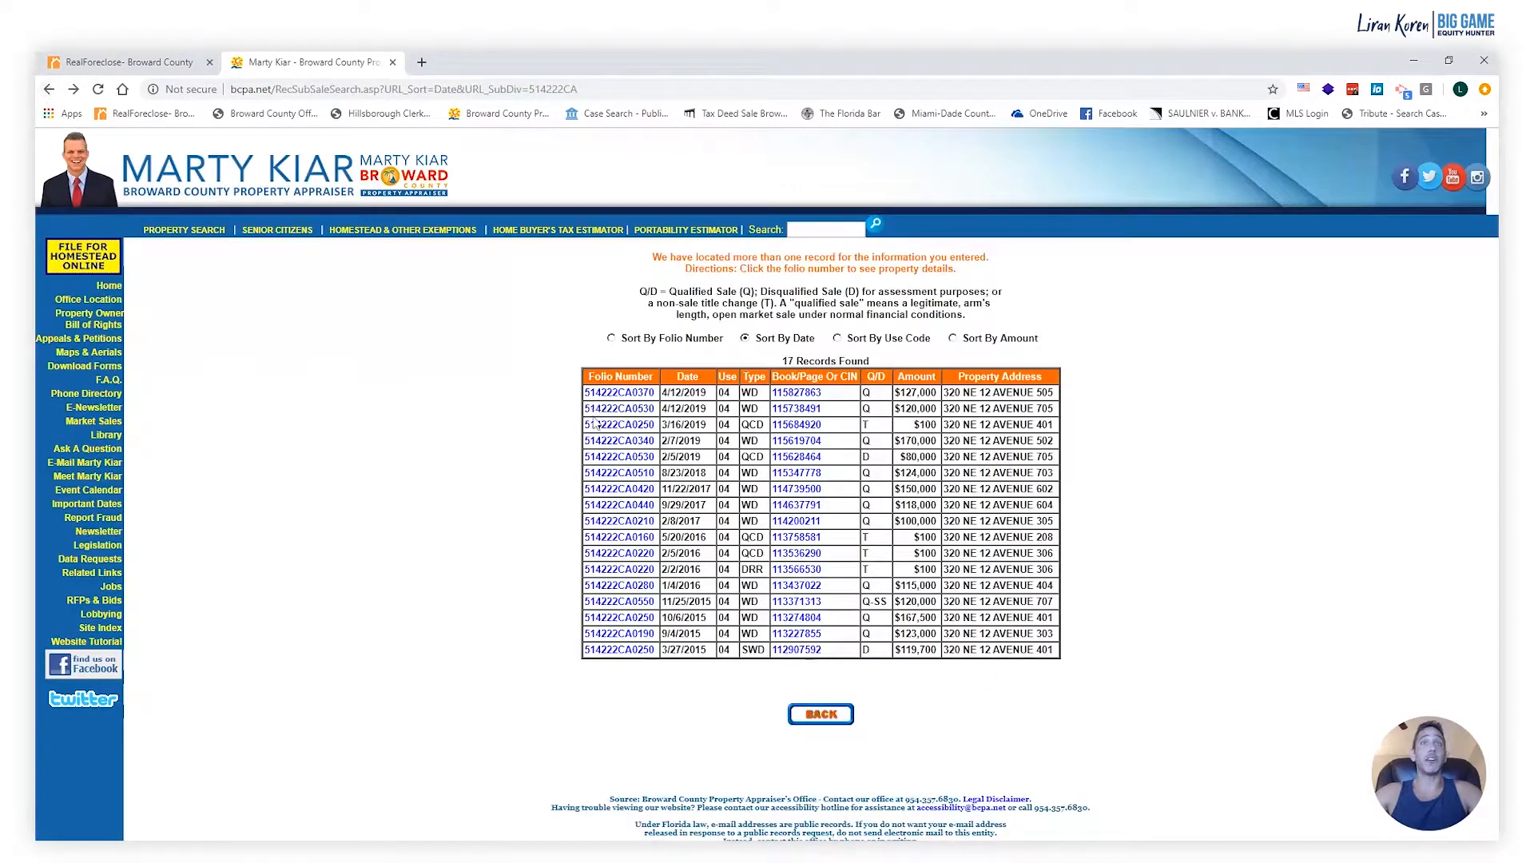
left_click(611, 489)
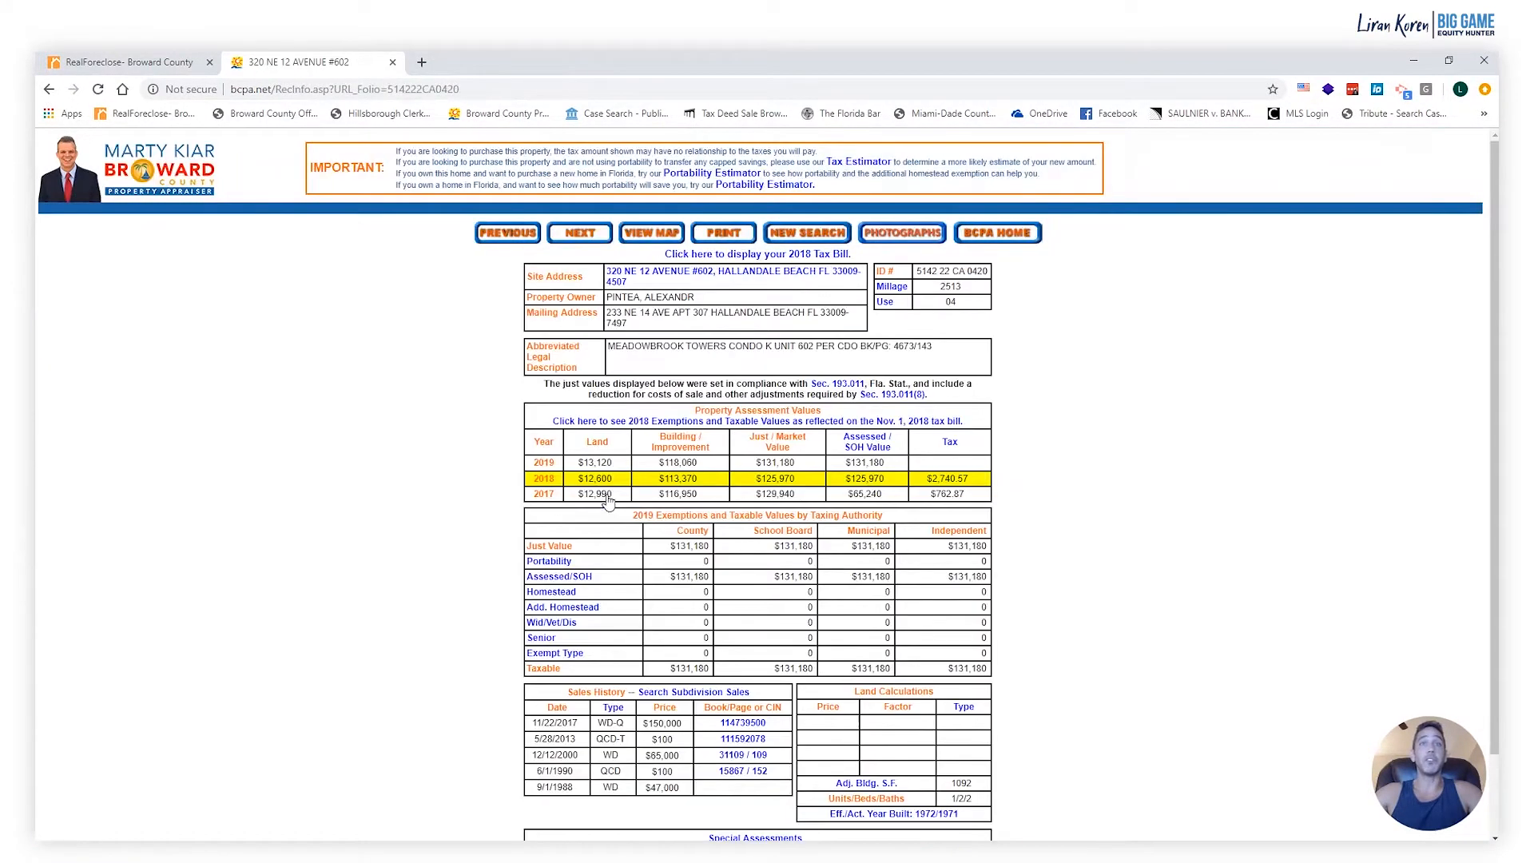
key("ctrl+Tab")
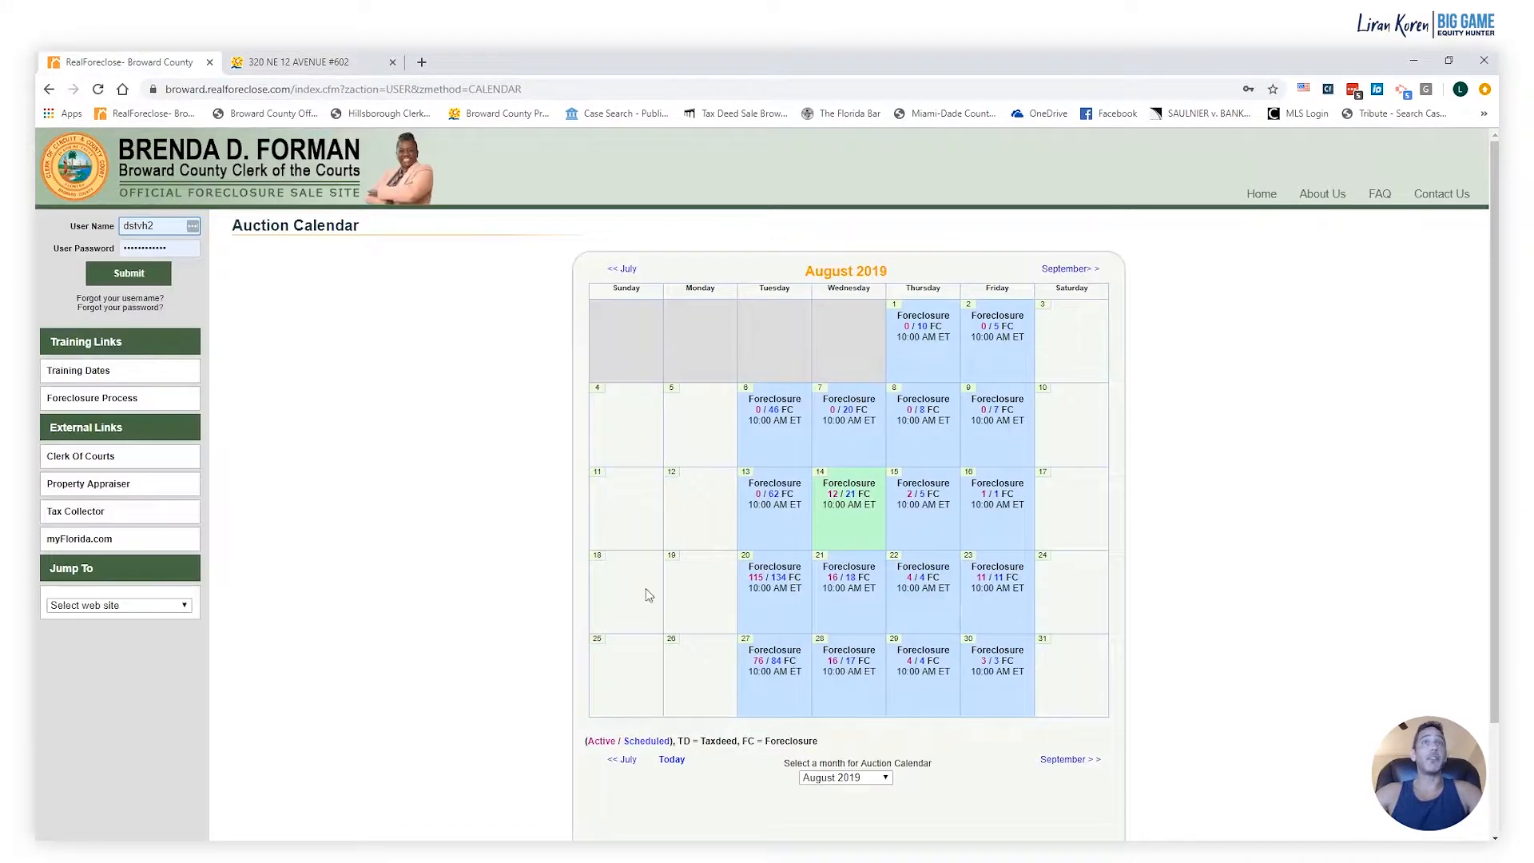
key("alt+Tab")
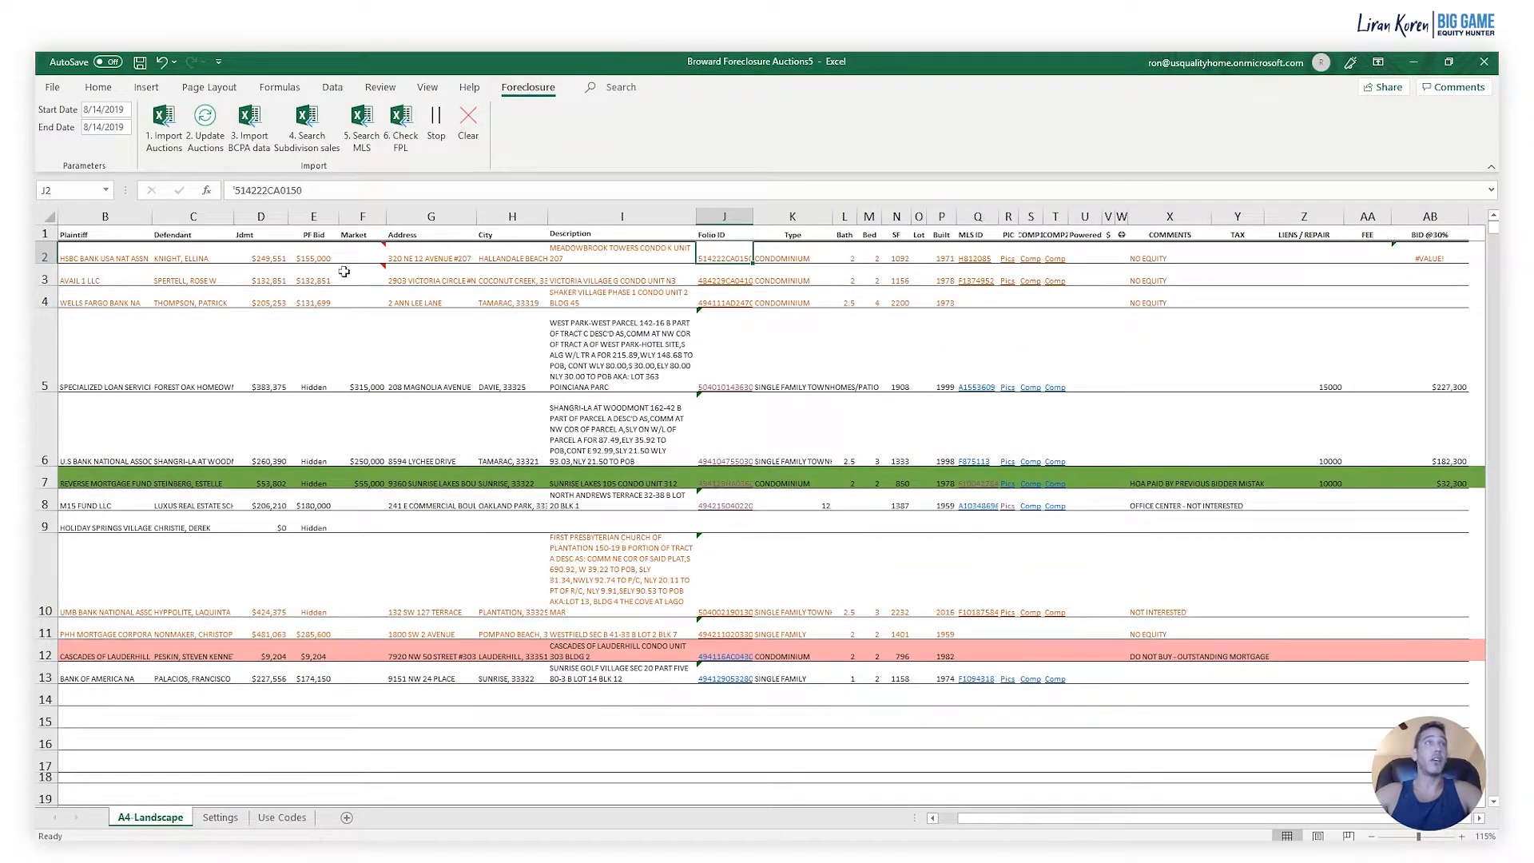
Check row 2's PF Bid and description, and view the August 14, 2019 foreclosure auctions on the RealForeclose site.
left_click(314, 258)
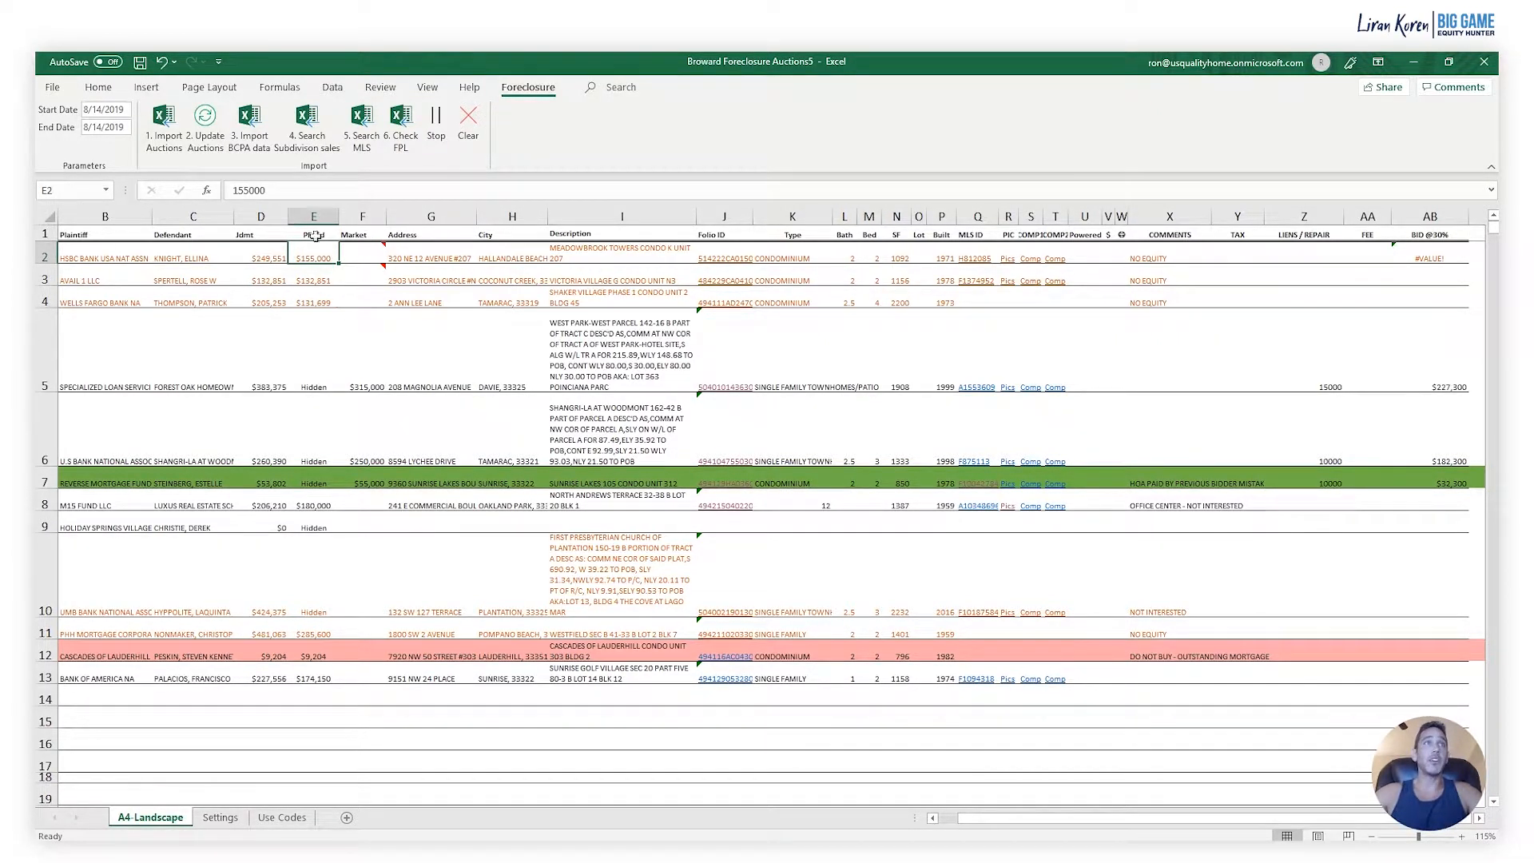
left_click(581, 254)
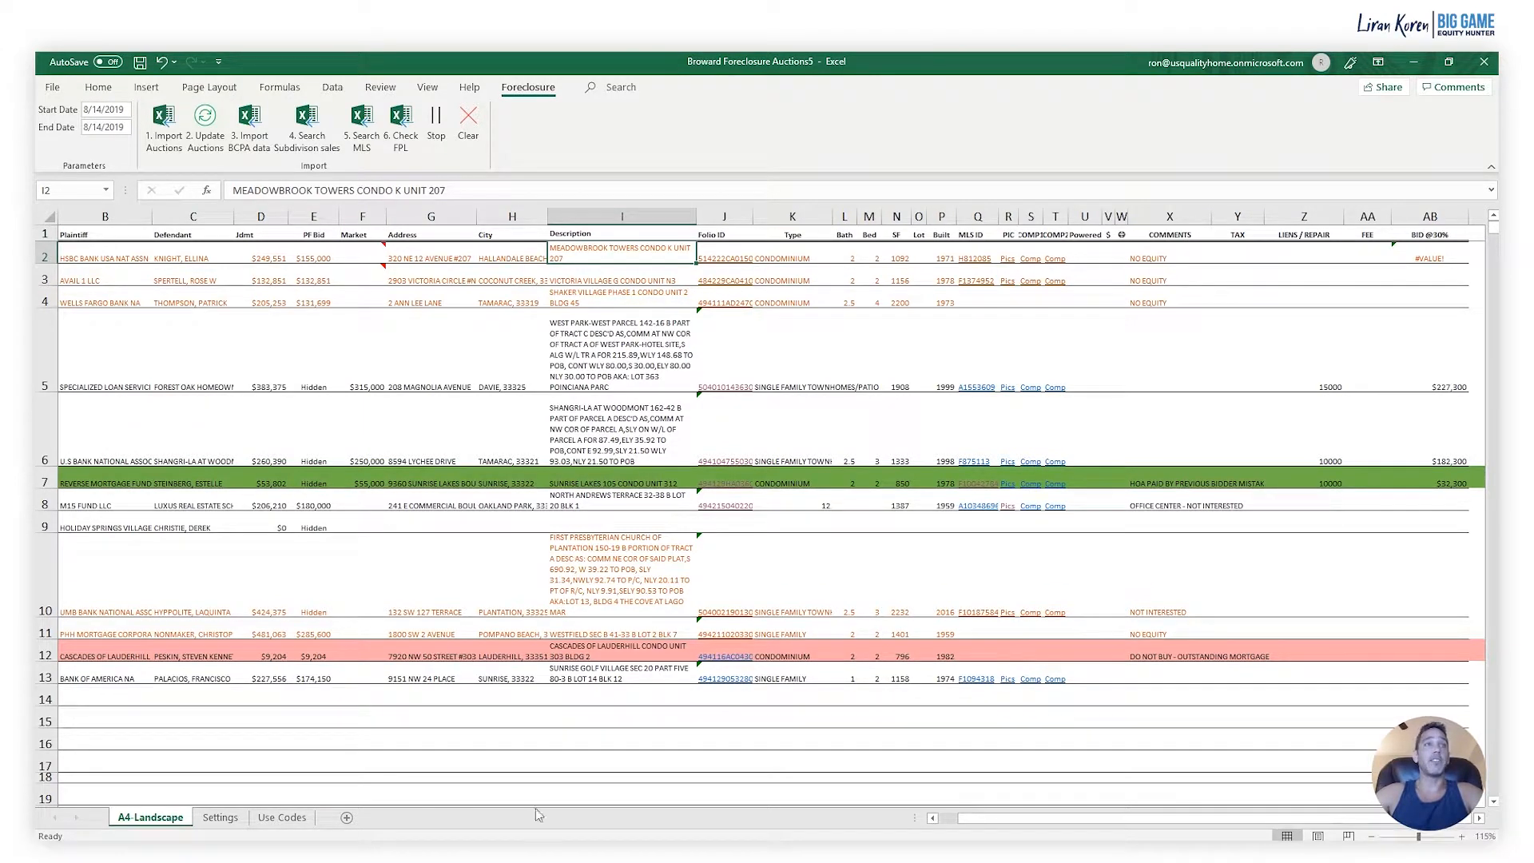
left_click(634, 803)
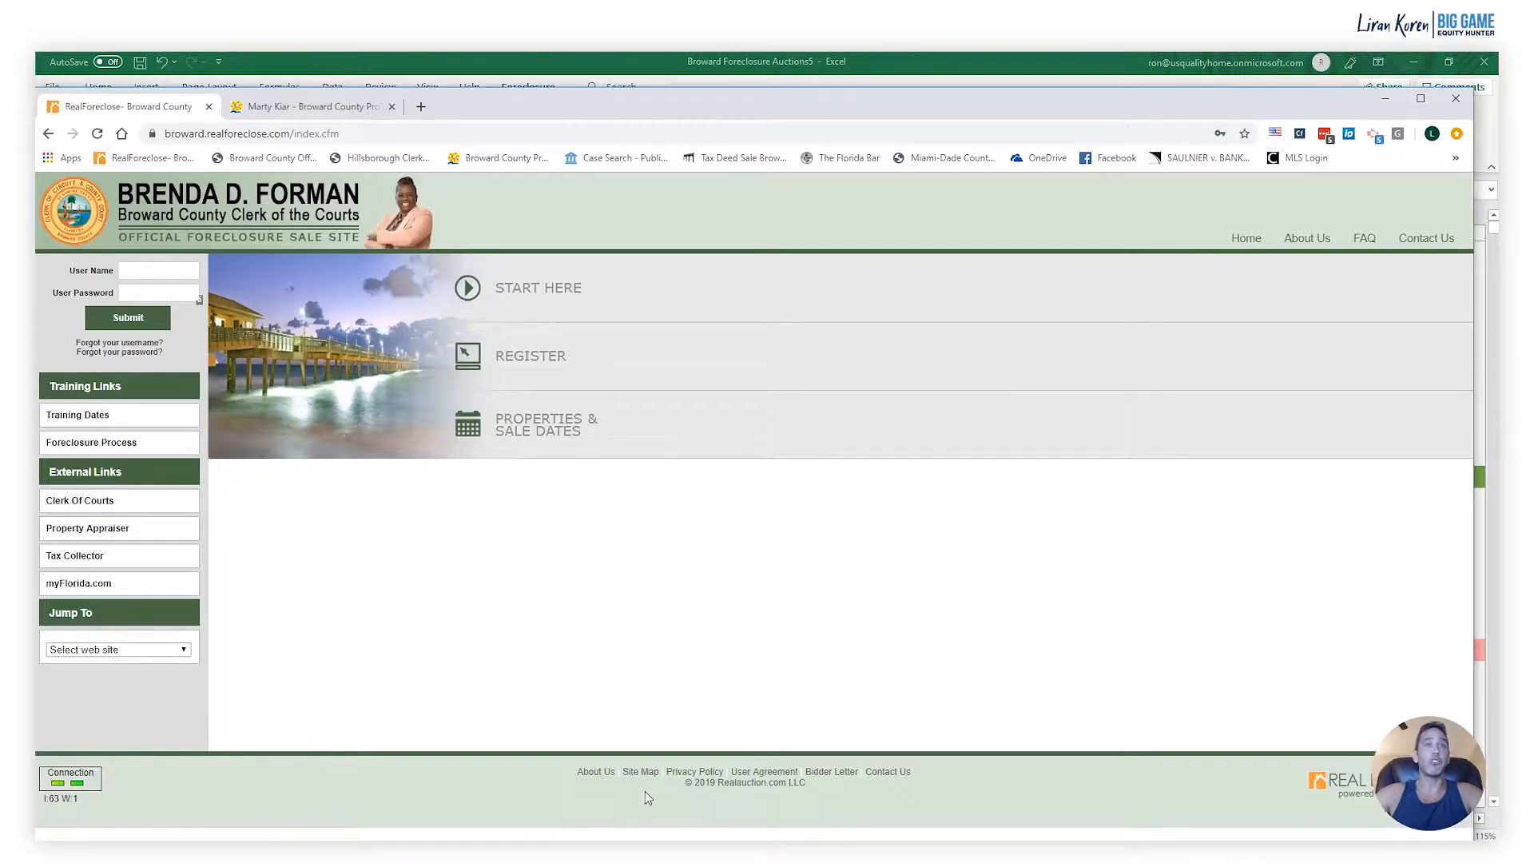
left_click(543, 423)
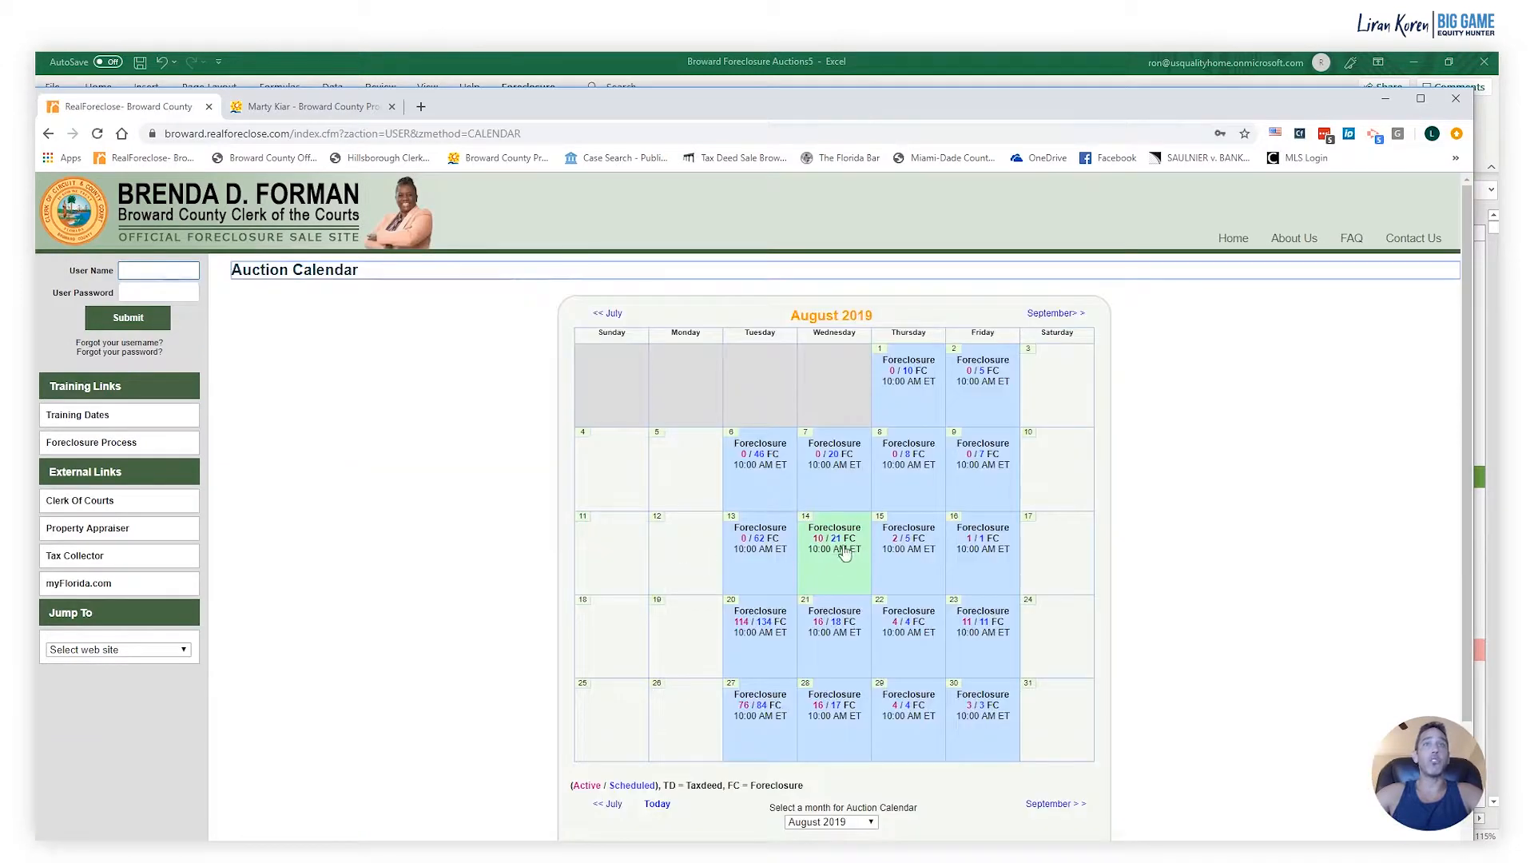
left_click(836, 559)
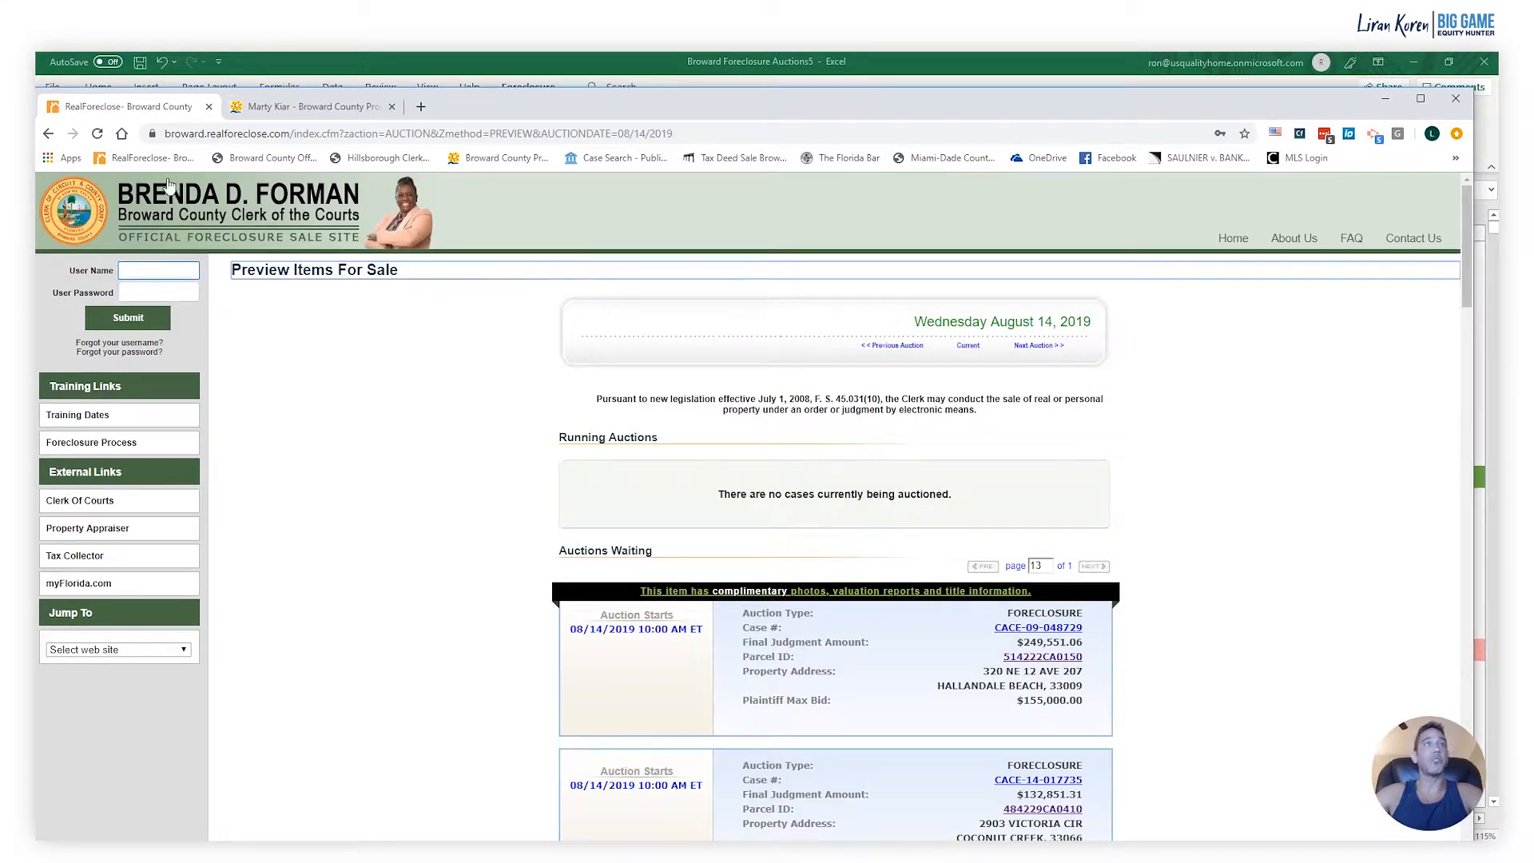
left_click(1387, 99)
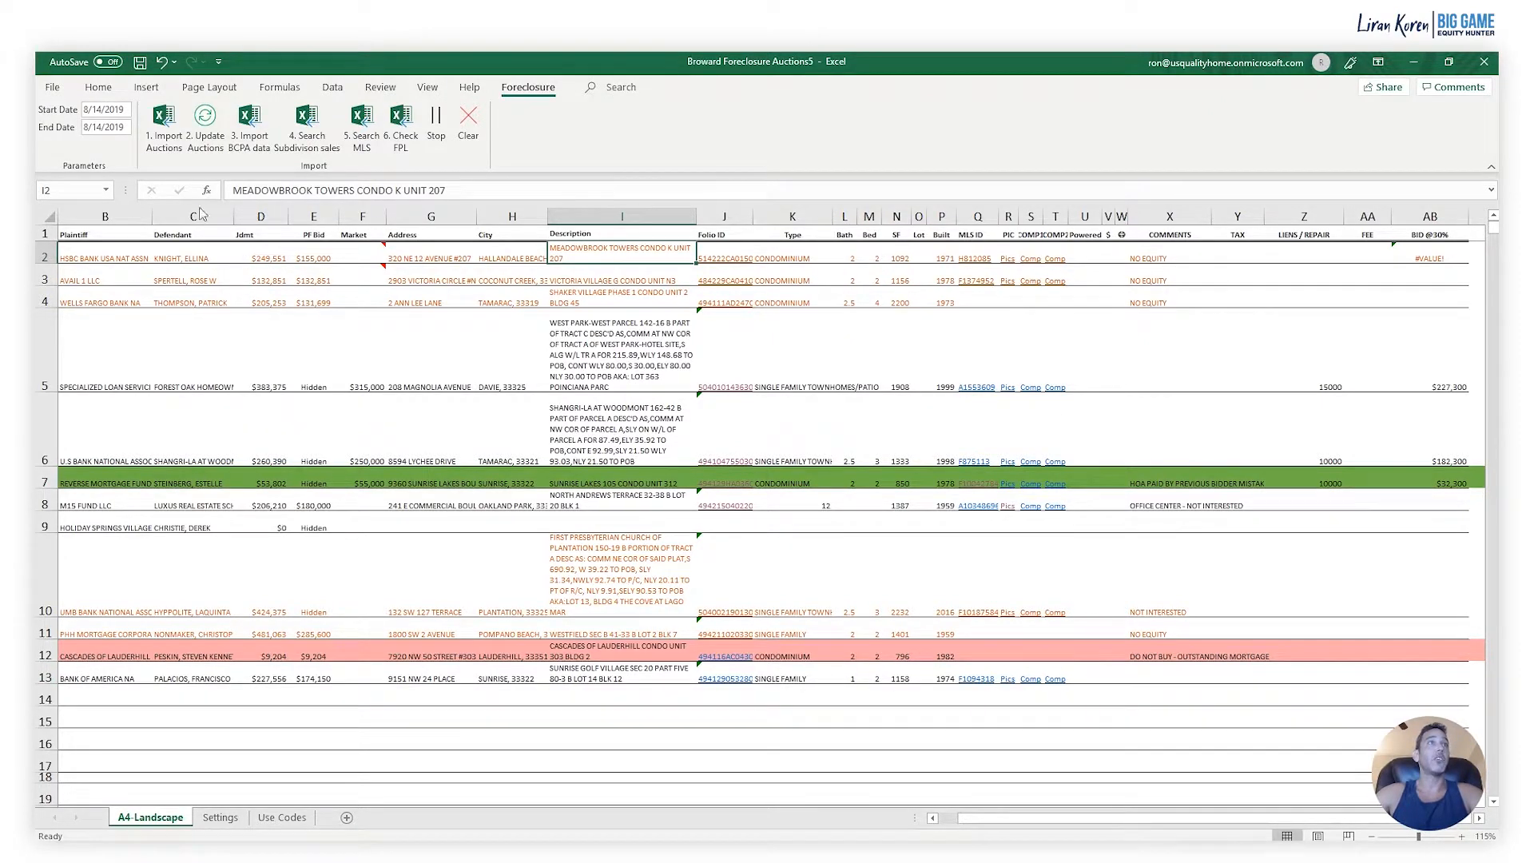
Select the PF Bid column, look over the waiting auctions' plaintiff max bids on RealForeclose, and return to the workbook.
left_click(208, 144)
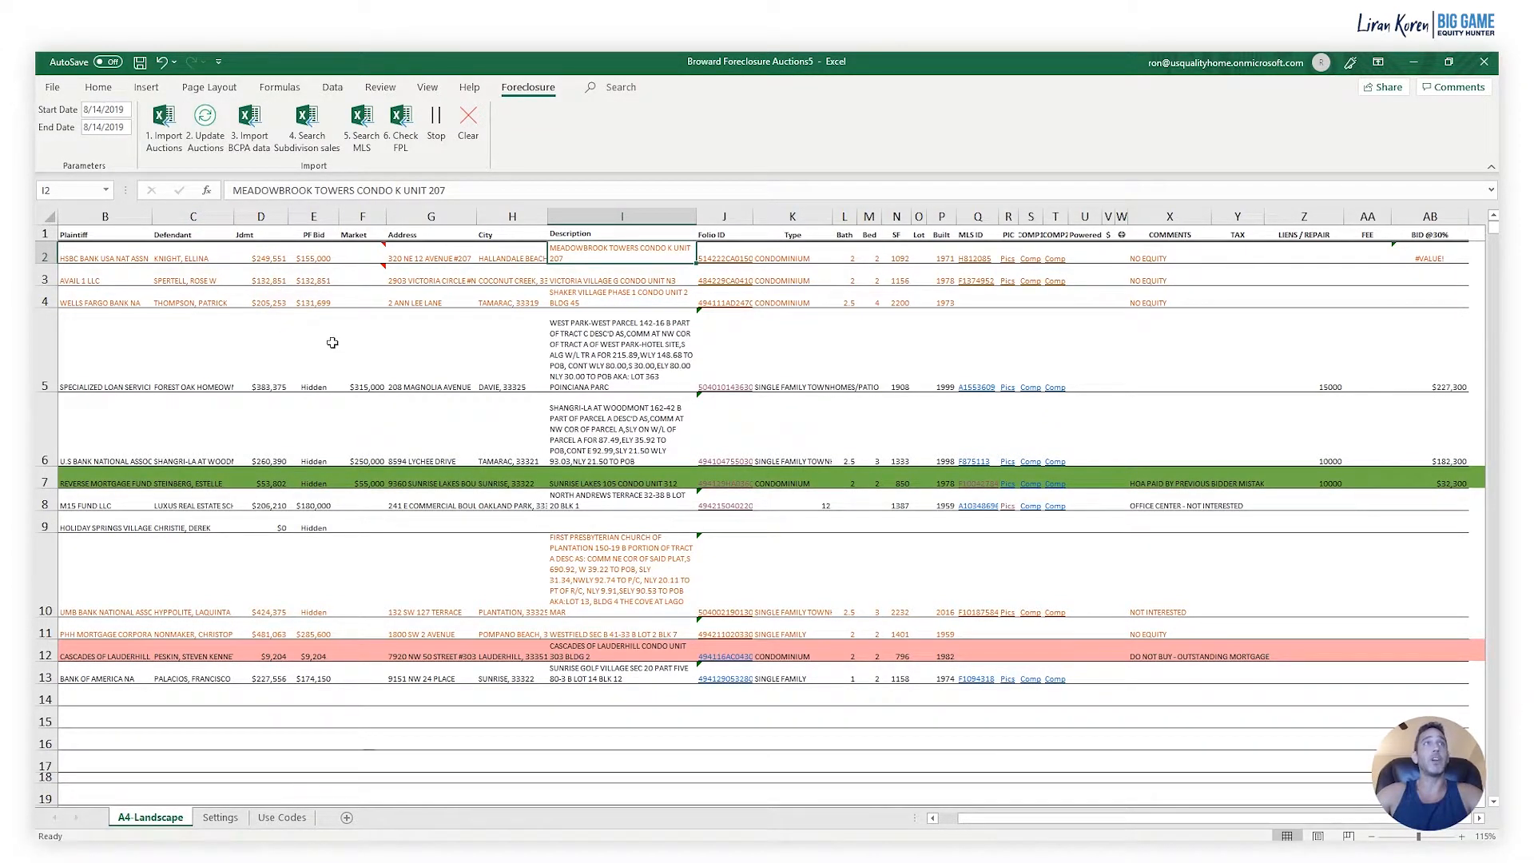
left_click(323, 213)
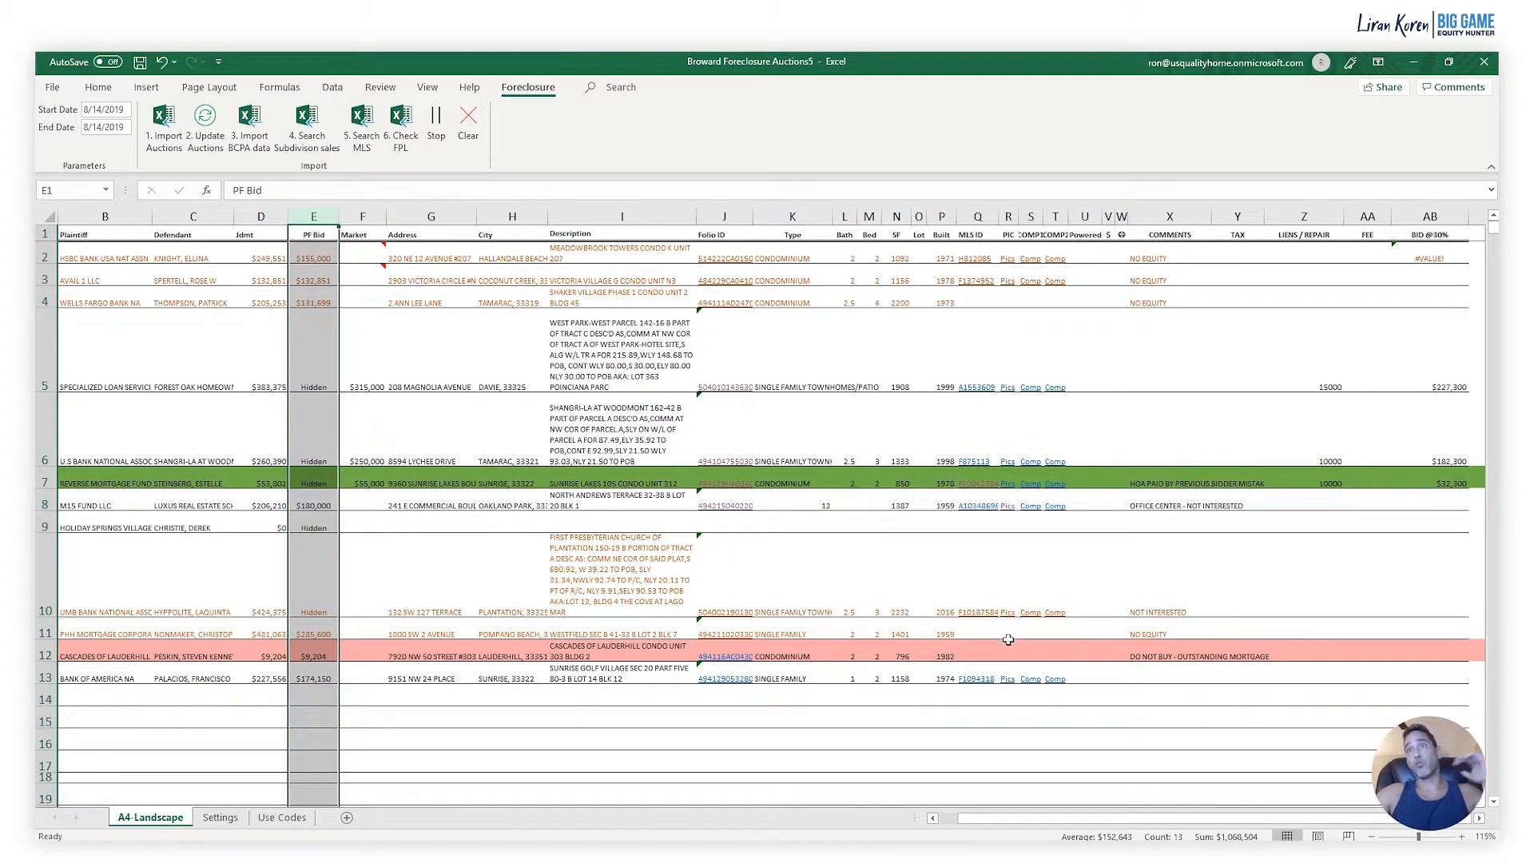
key("alt+Tab")
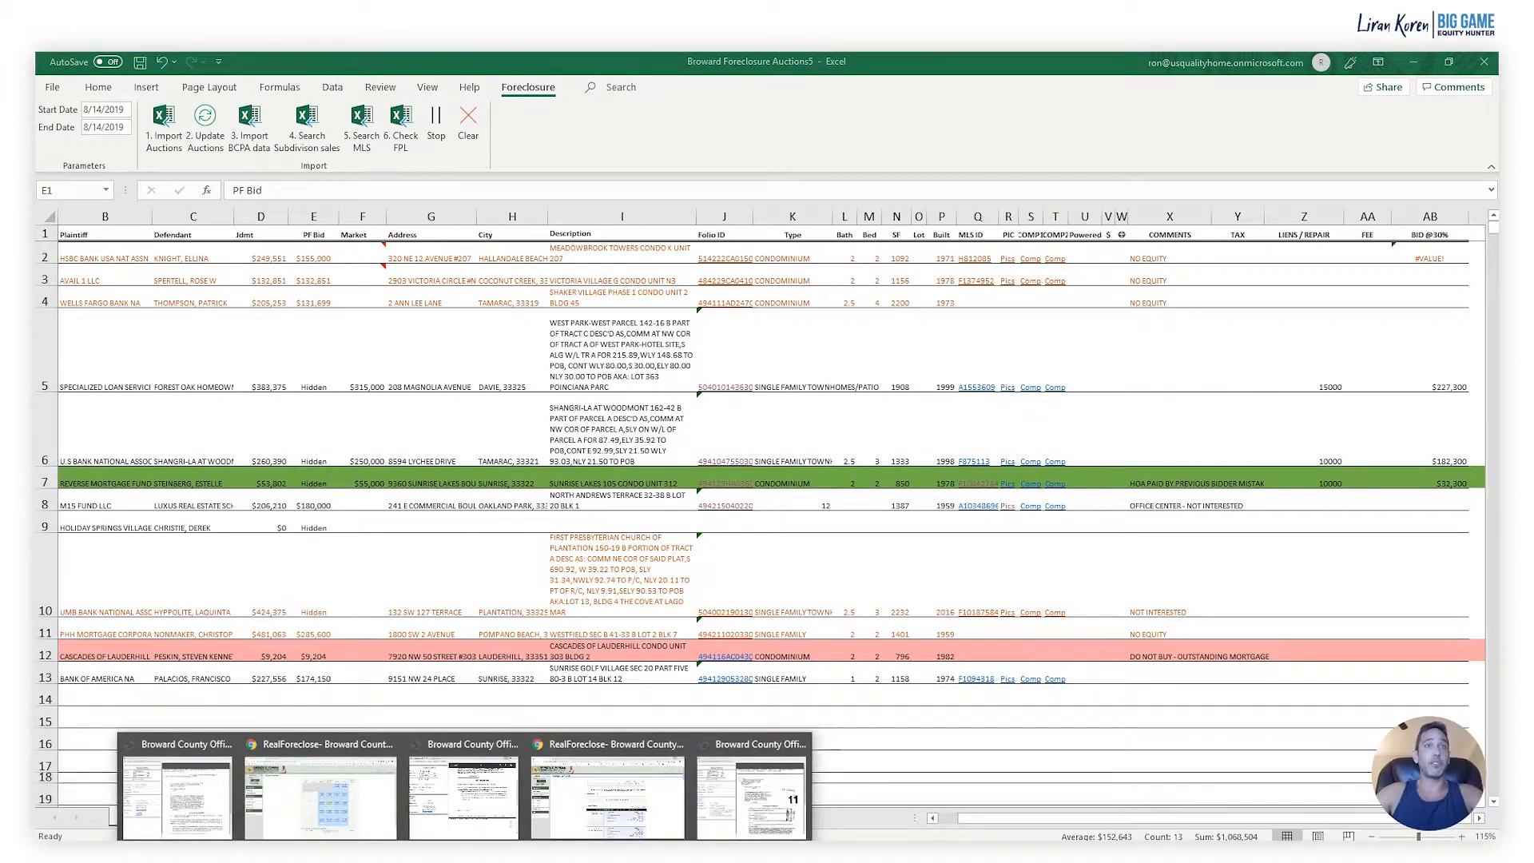
left_click(615, 819)
scroll(826, 629, "down", 2)
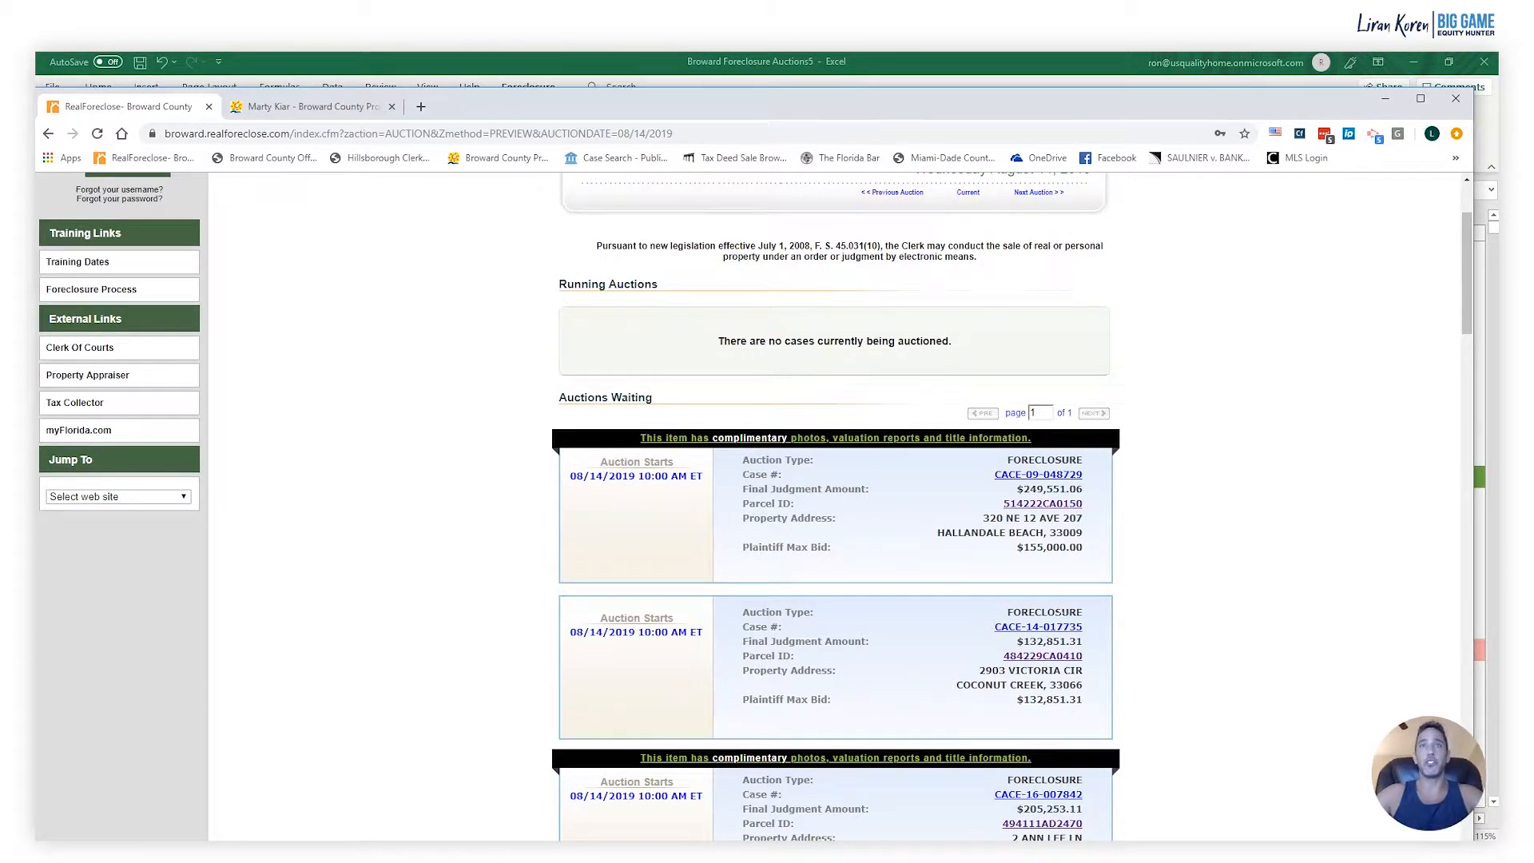
left_click(1386, 99)
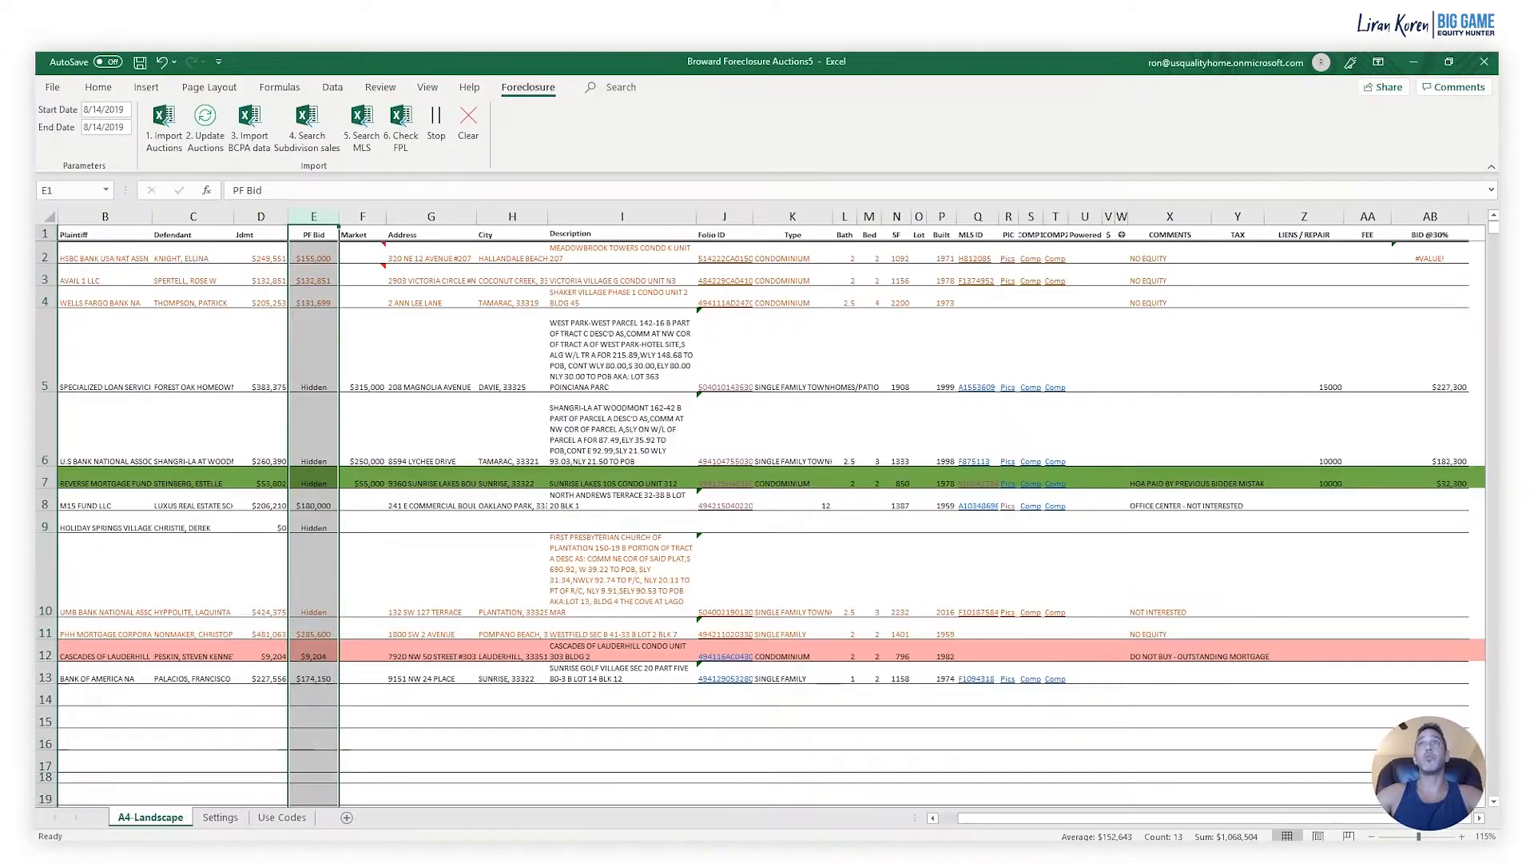
Update the auction list for 8/14/2019, and check the row 4 address and the PF Bids in rows 11, 4 and 2.
left_click(206, 148)
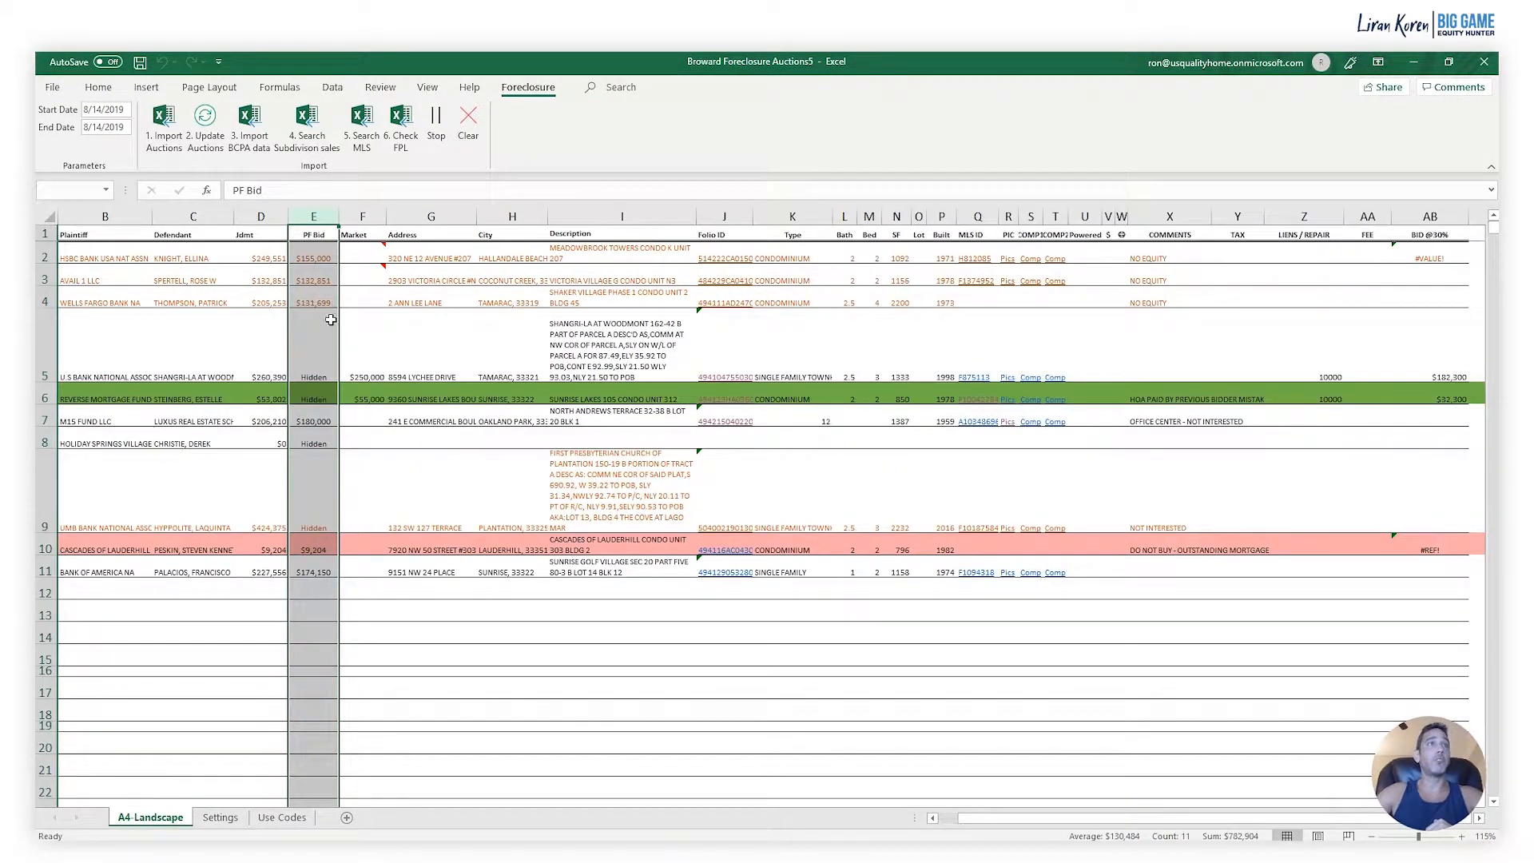
left_click(433, 303)
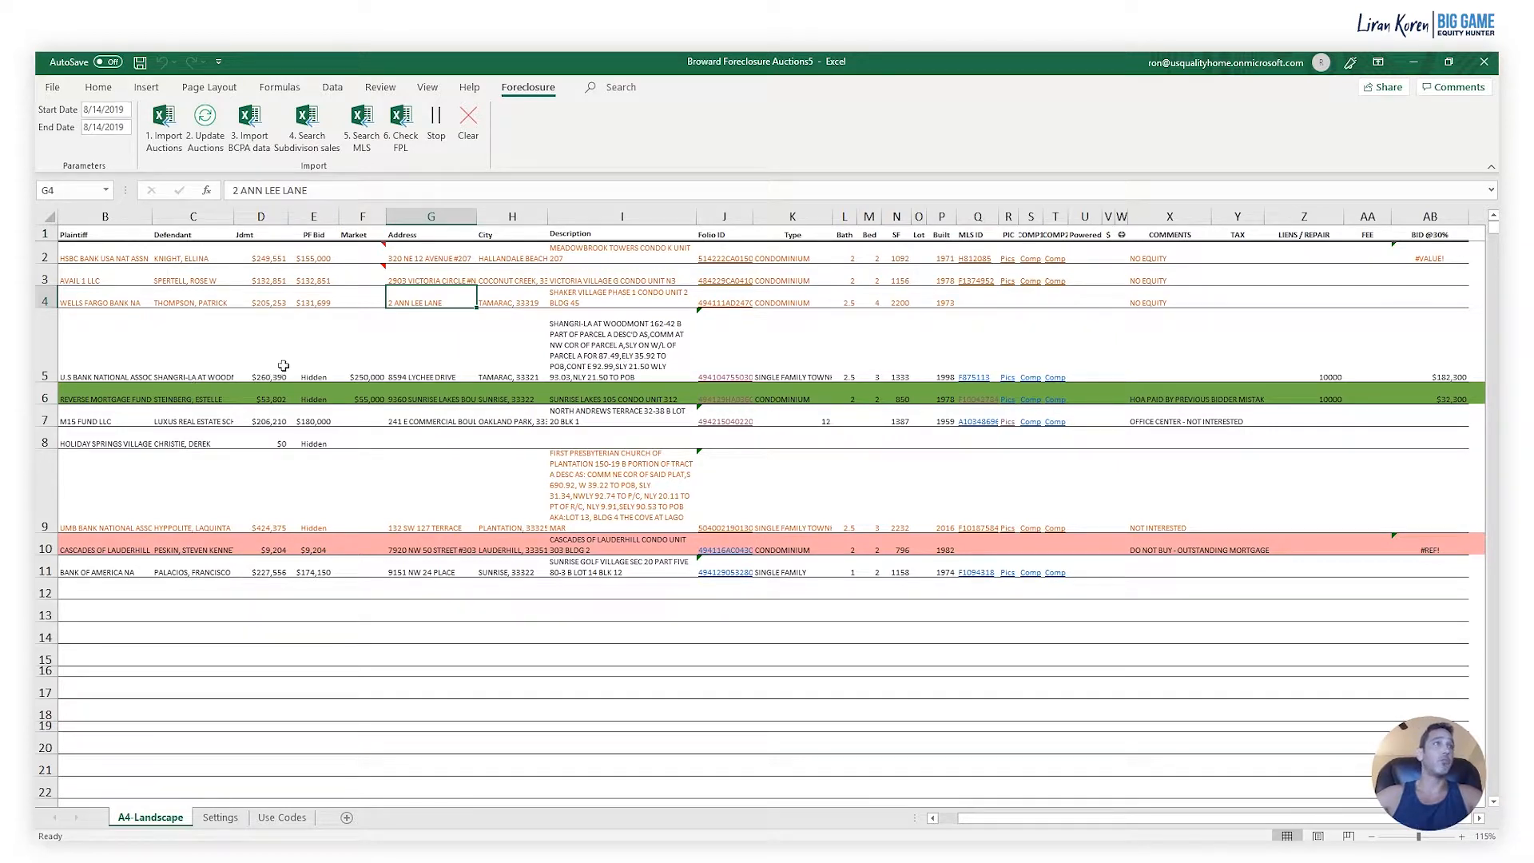
left_click(314, 574)
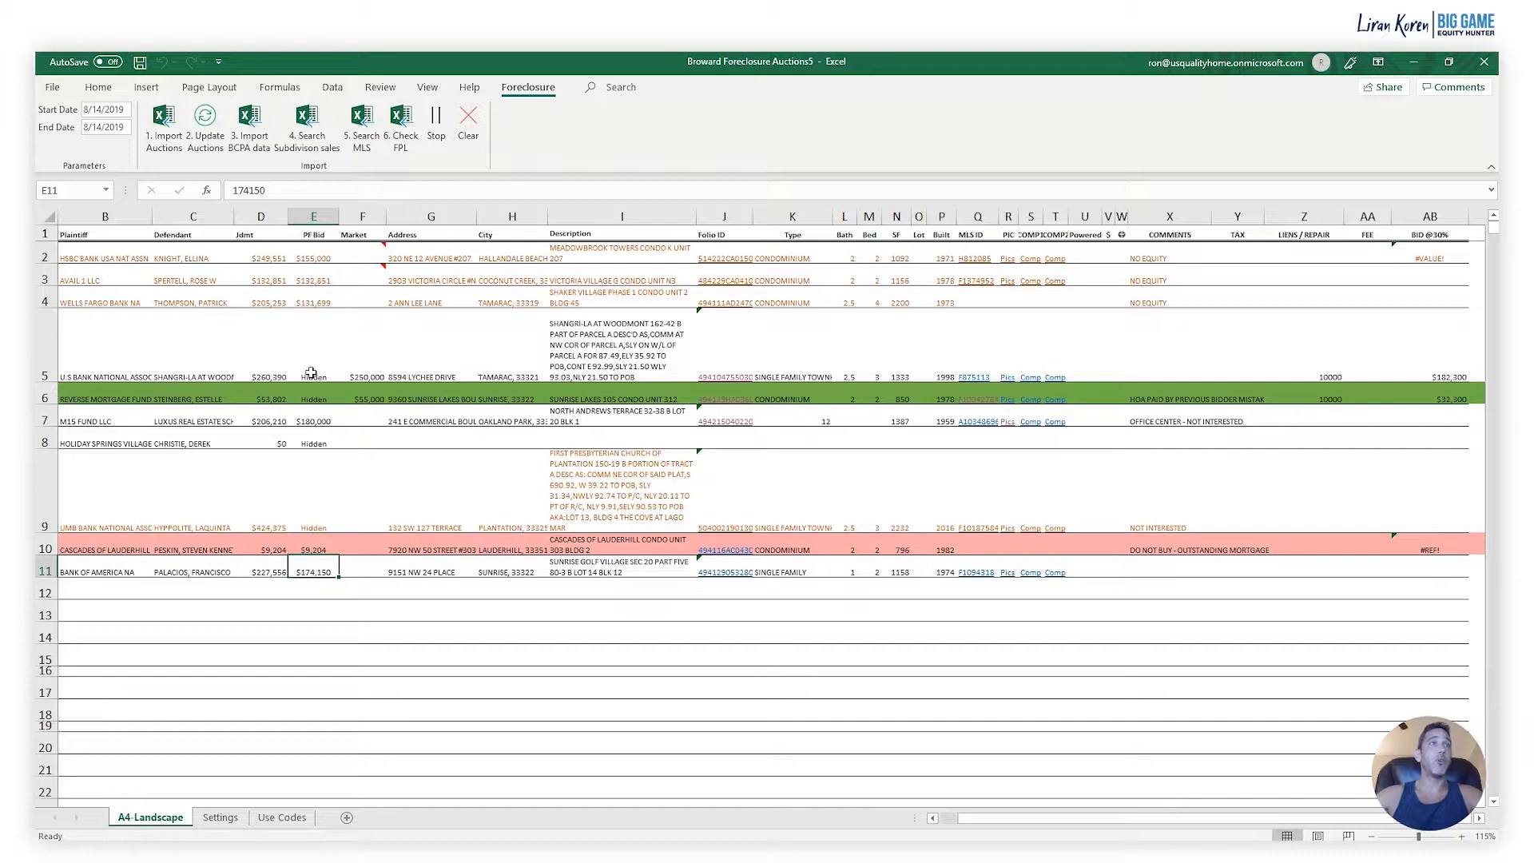
left_click(320, 302)
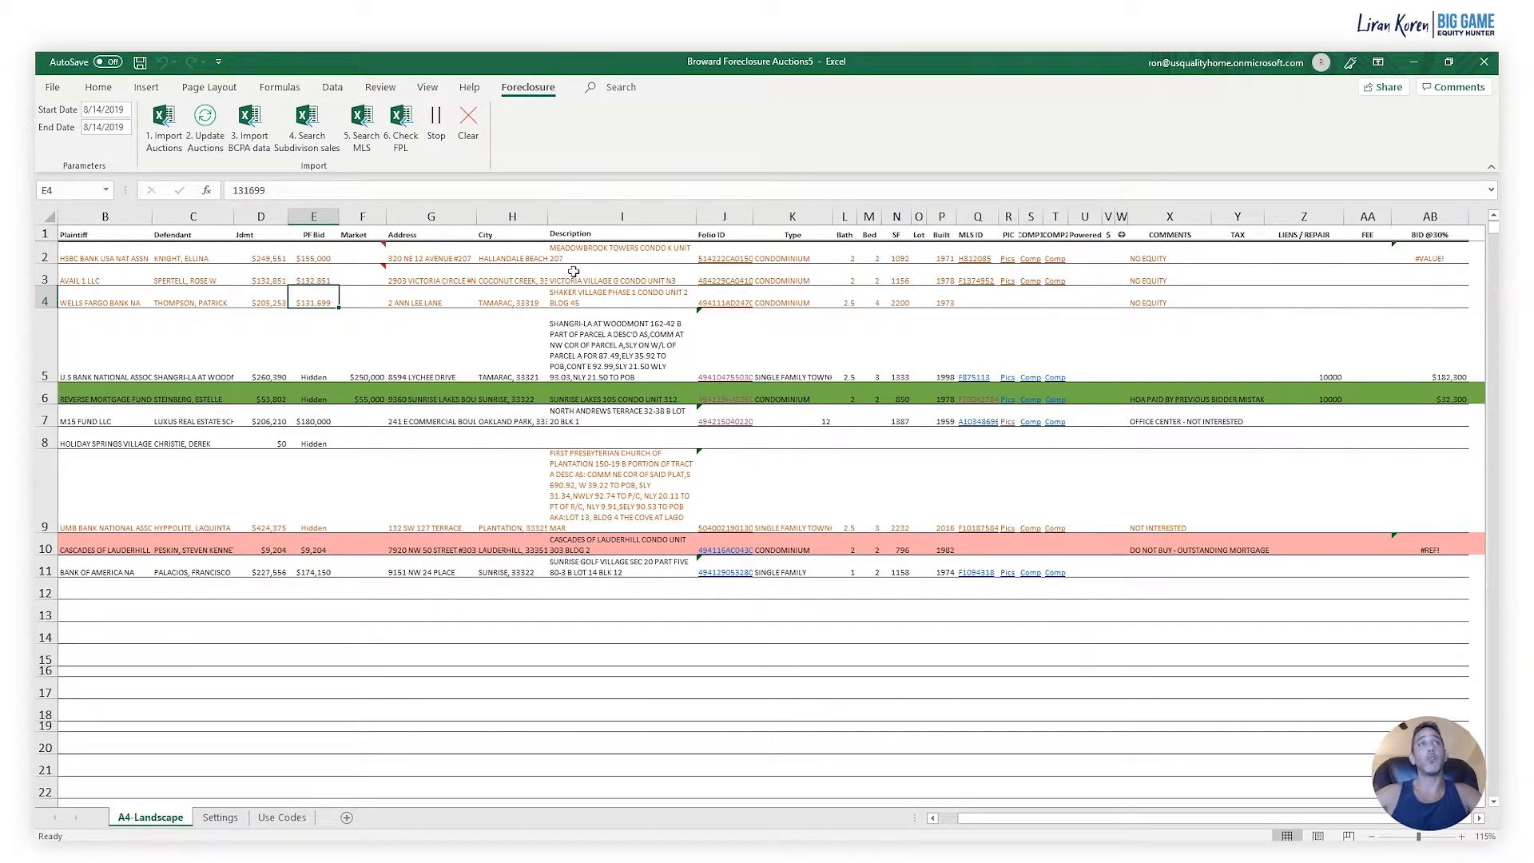
left_click(312, 266)
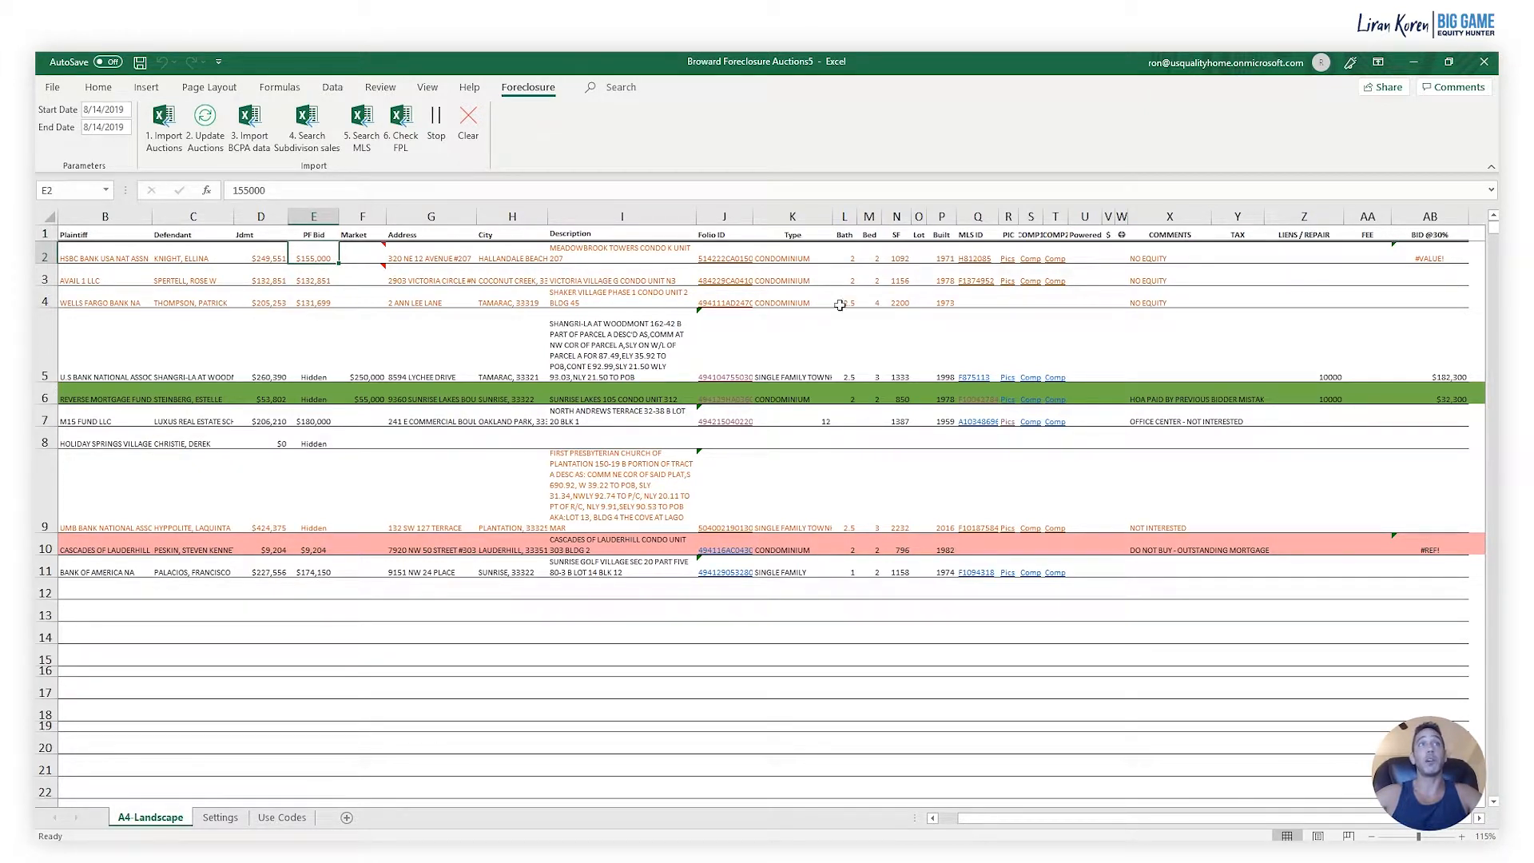
Check row 3's description, open its folio's property appraiser record, view the building photographs, and return to the workbook.
left_click(690, 276)
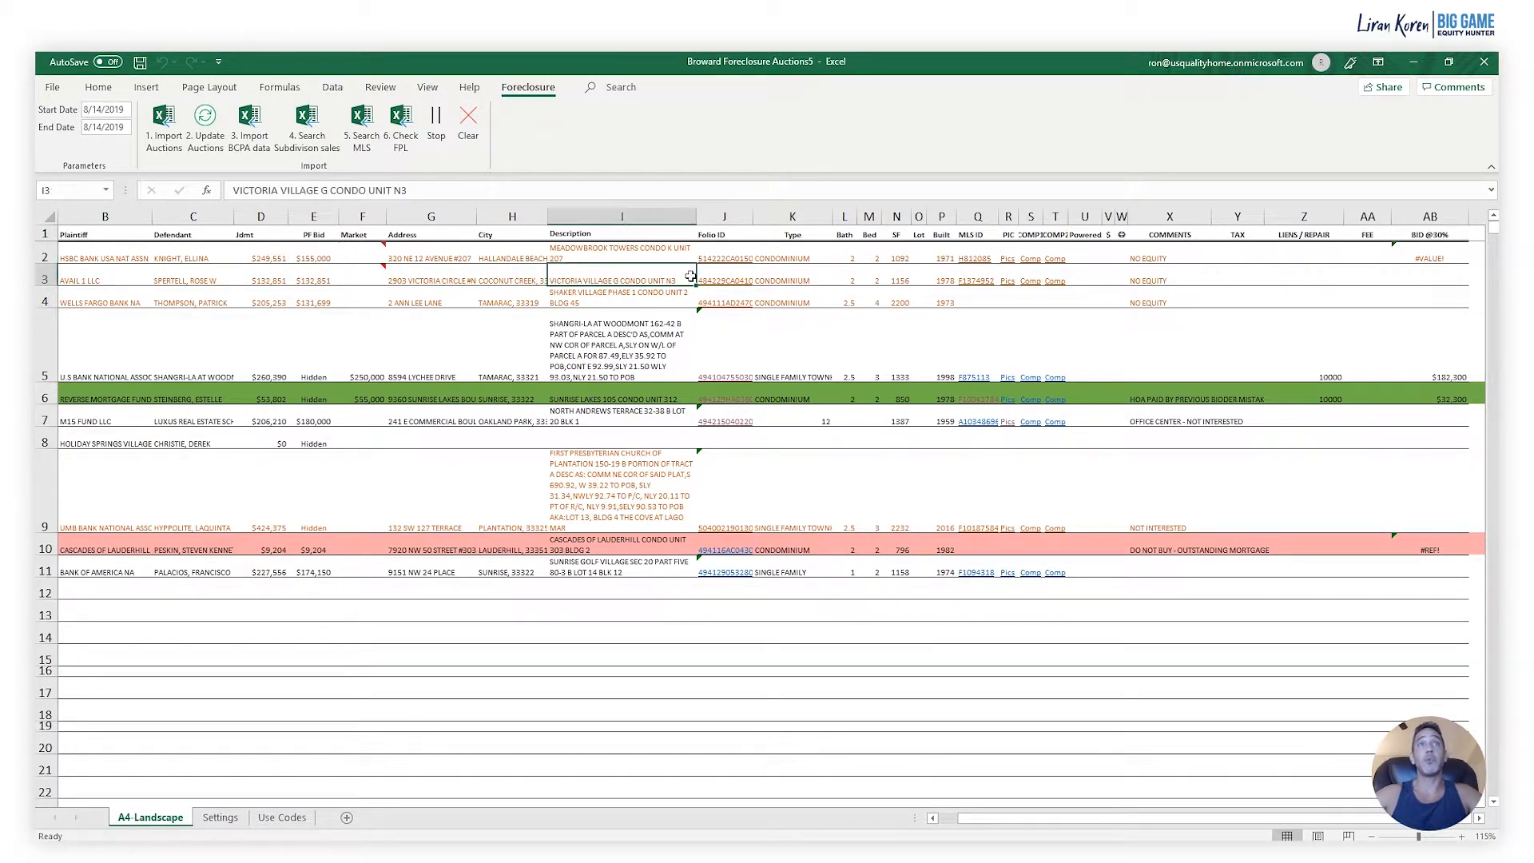
left_click(734, 286)
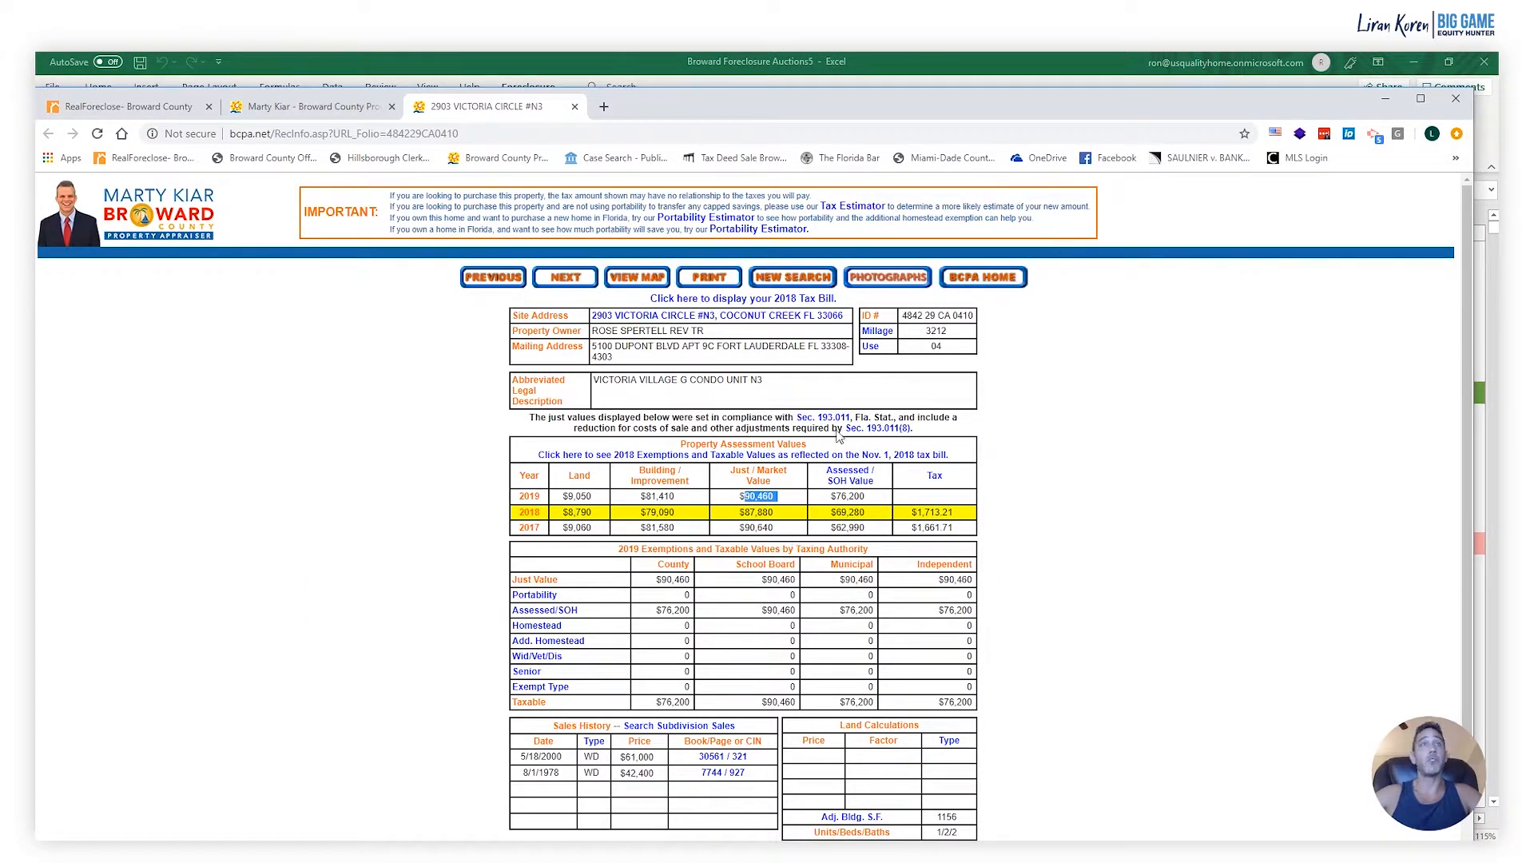
left_click(887, 276)
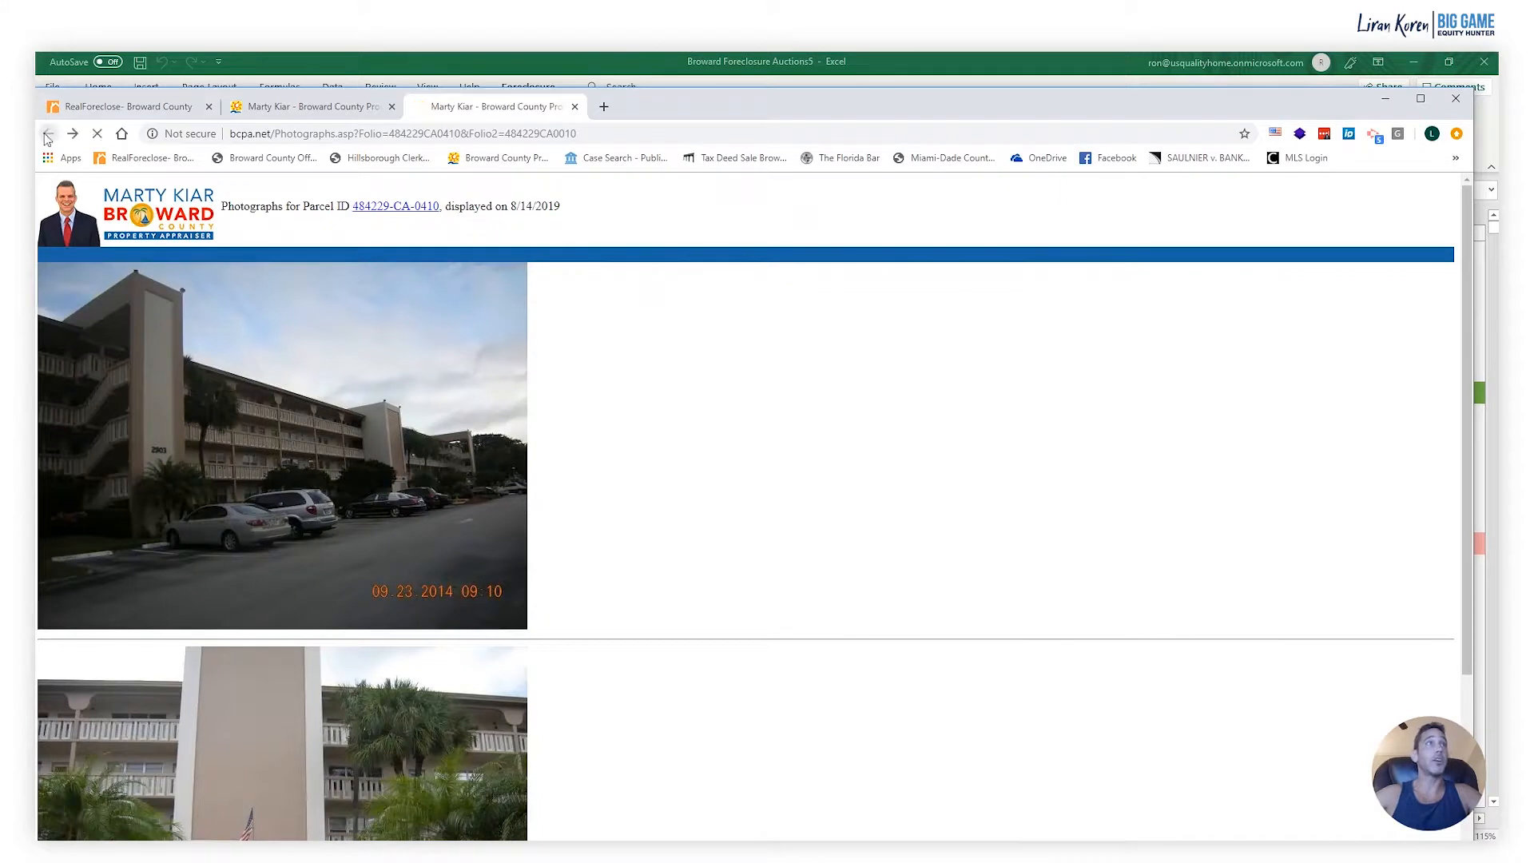
left_click(48, 133)
left_click(1168, 89)
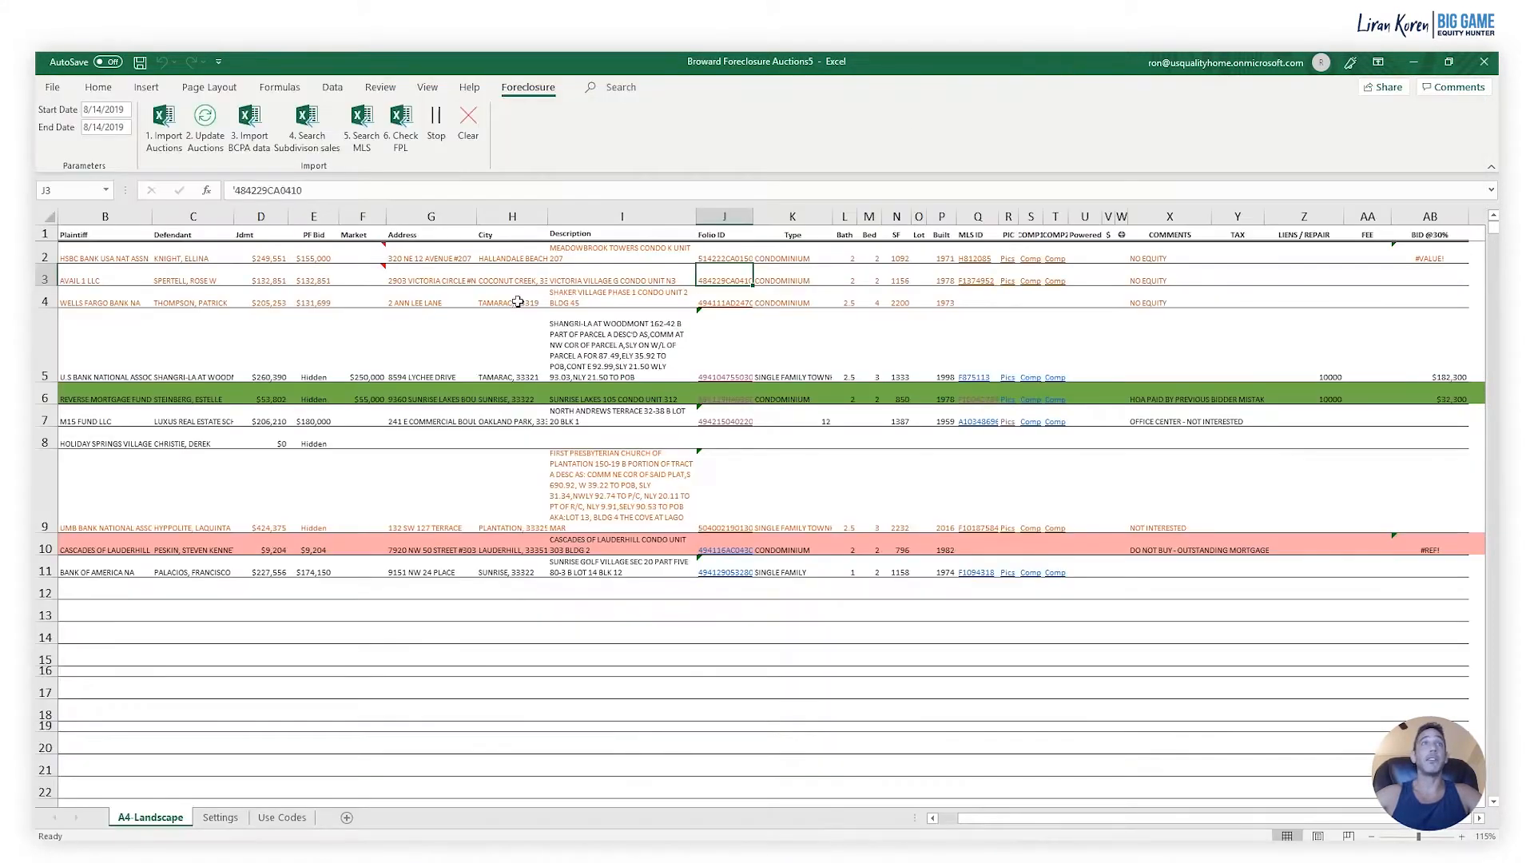
Open the row 4 folio's property appraiser record and examine its sales history and the subdivision sales.
left_click(624, 302)
left_click(730, 307)
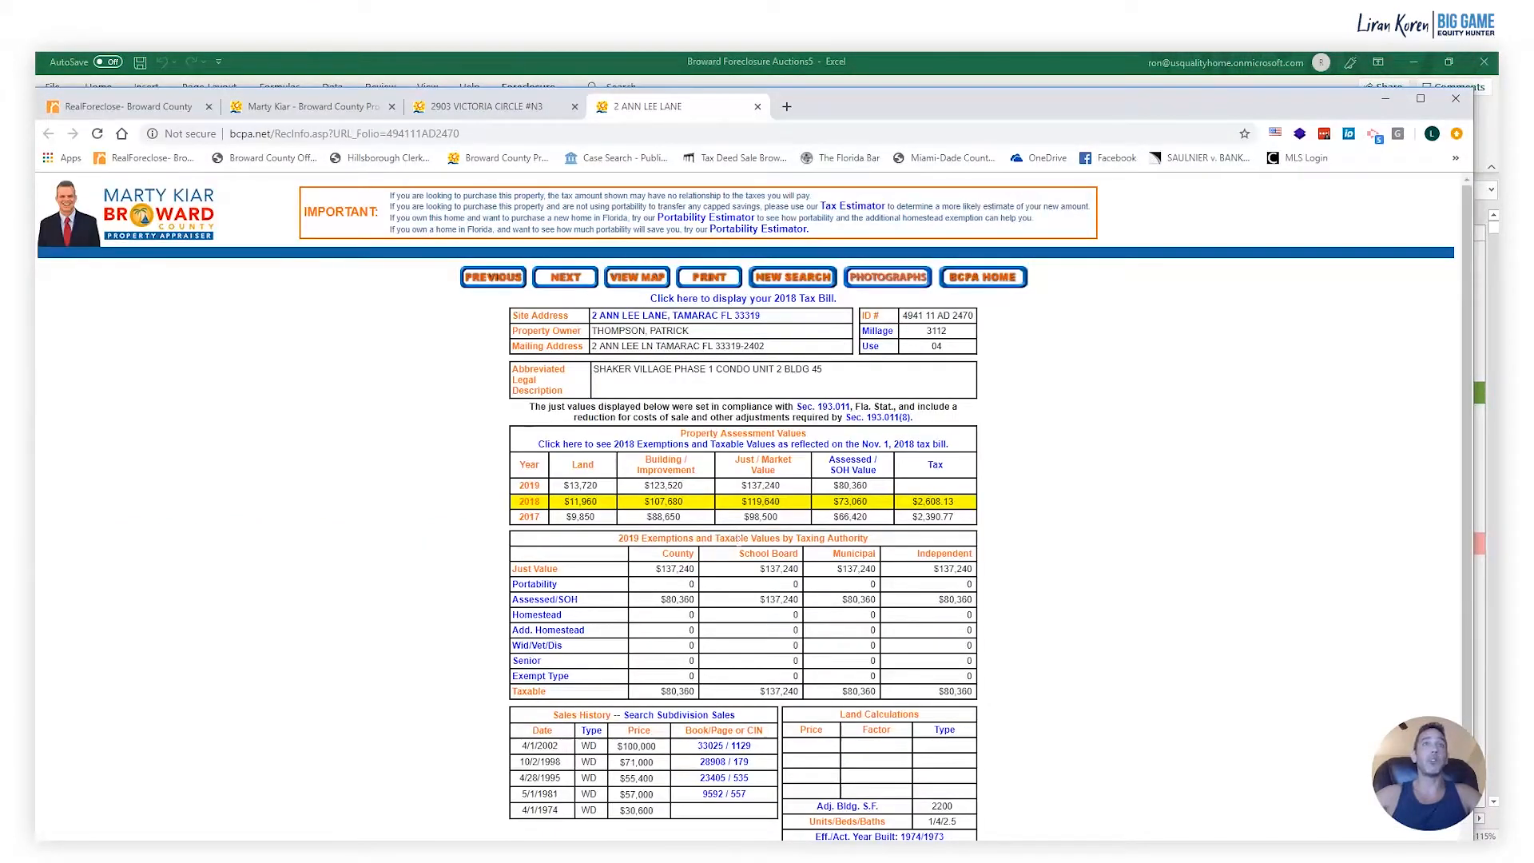
scroll(736, 592, "down", 1)
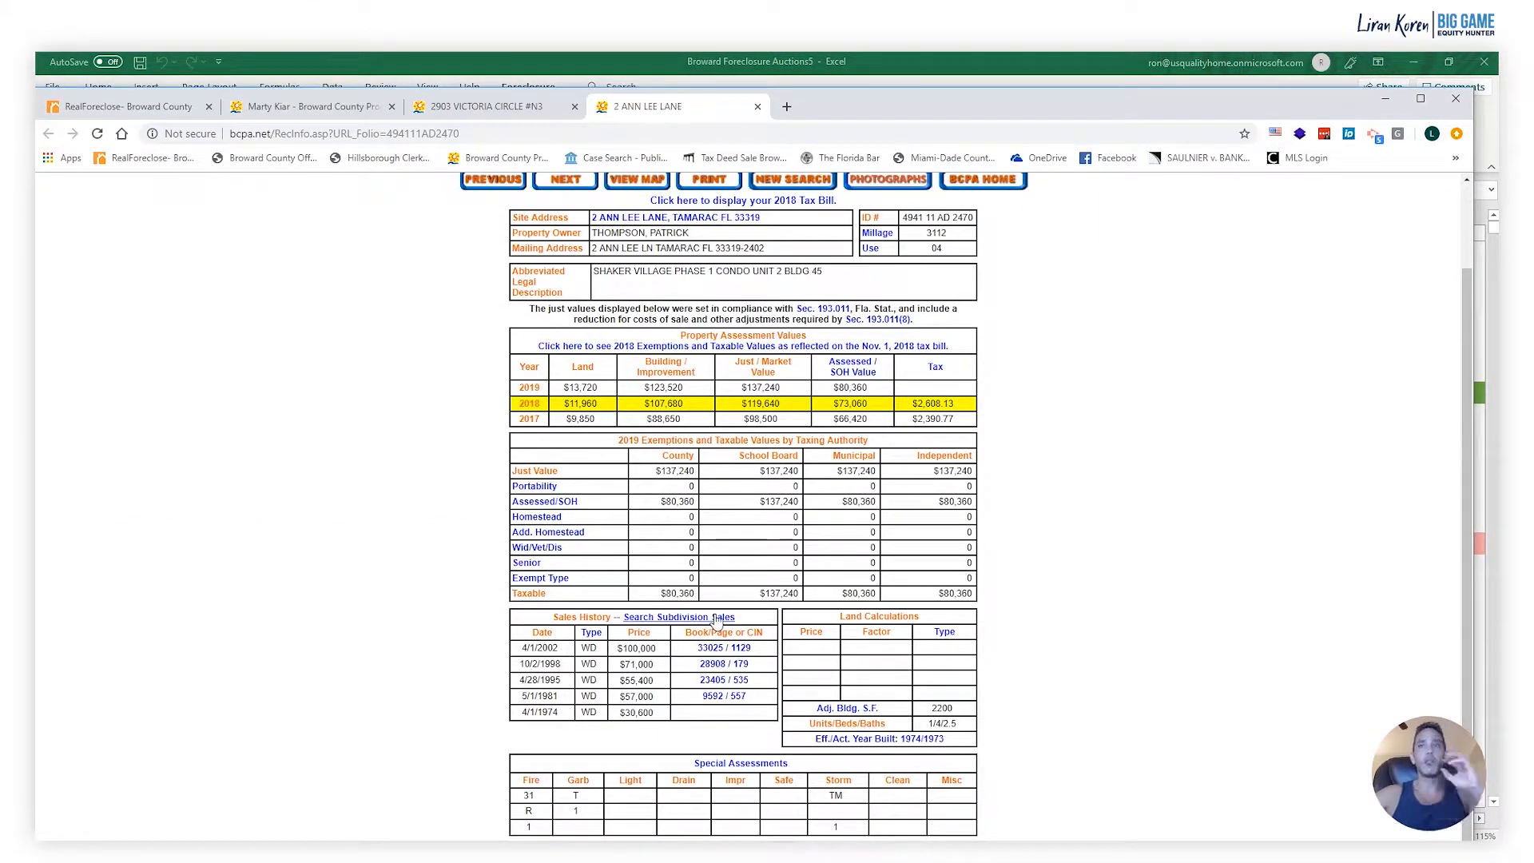
left_click(50, 134)
left_click(49, 134)
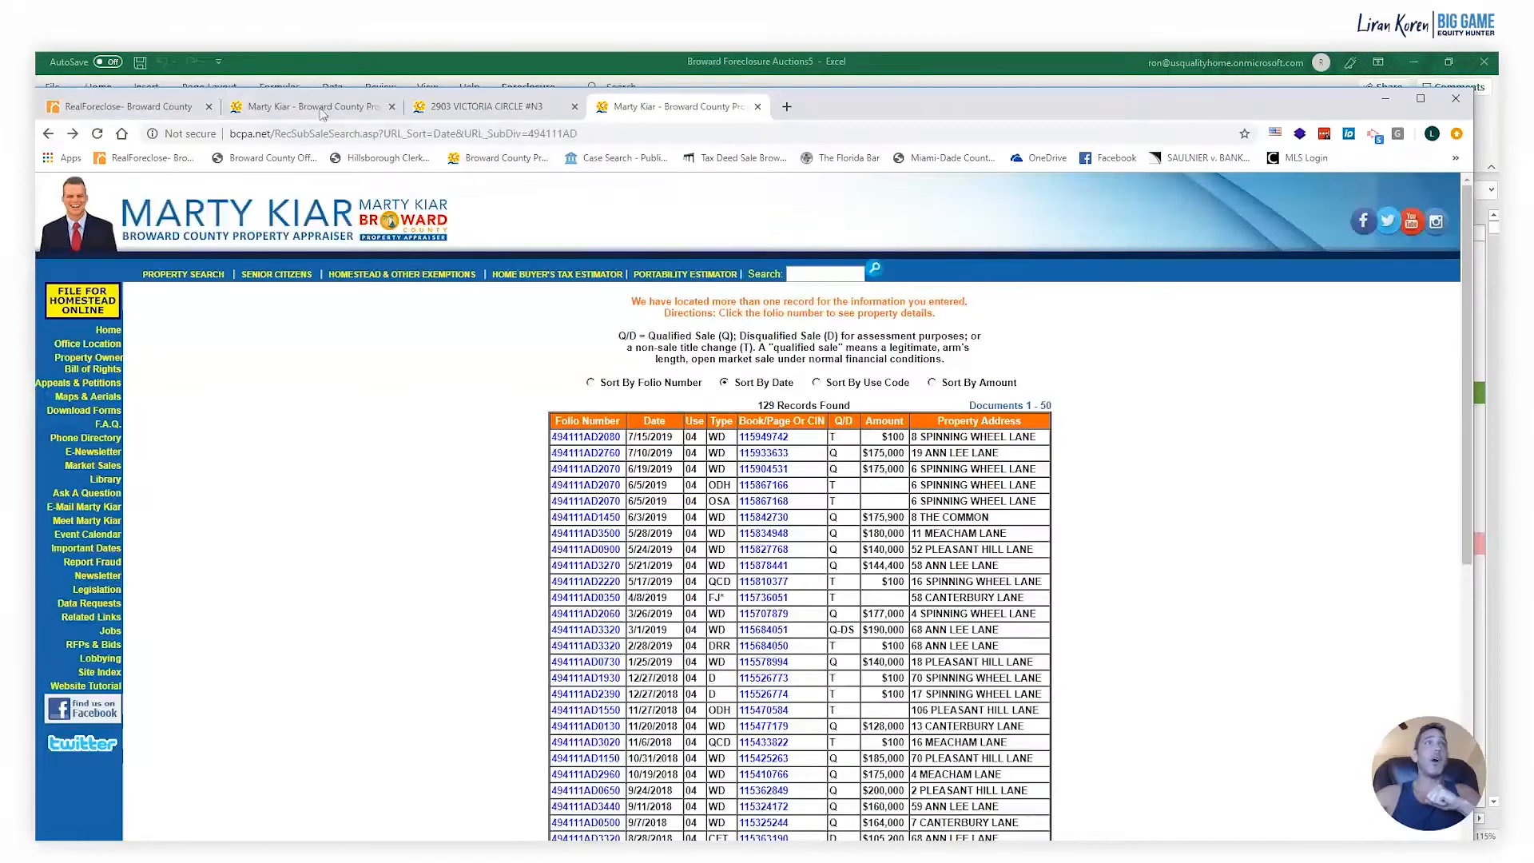
Check the plaintiff max bids of the 08/14/2019 auctions on RealForeclose, and return to row 4's description in the workbook.
left_click(137, 107)
key("ctrl+Tab")
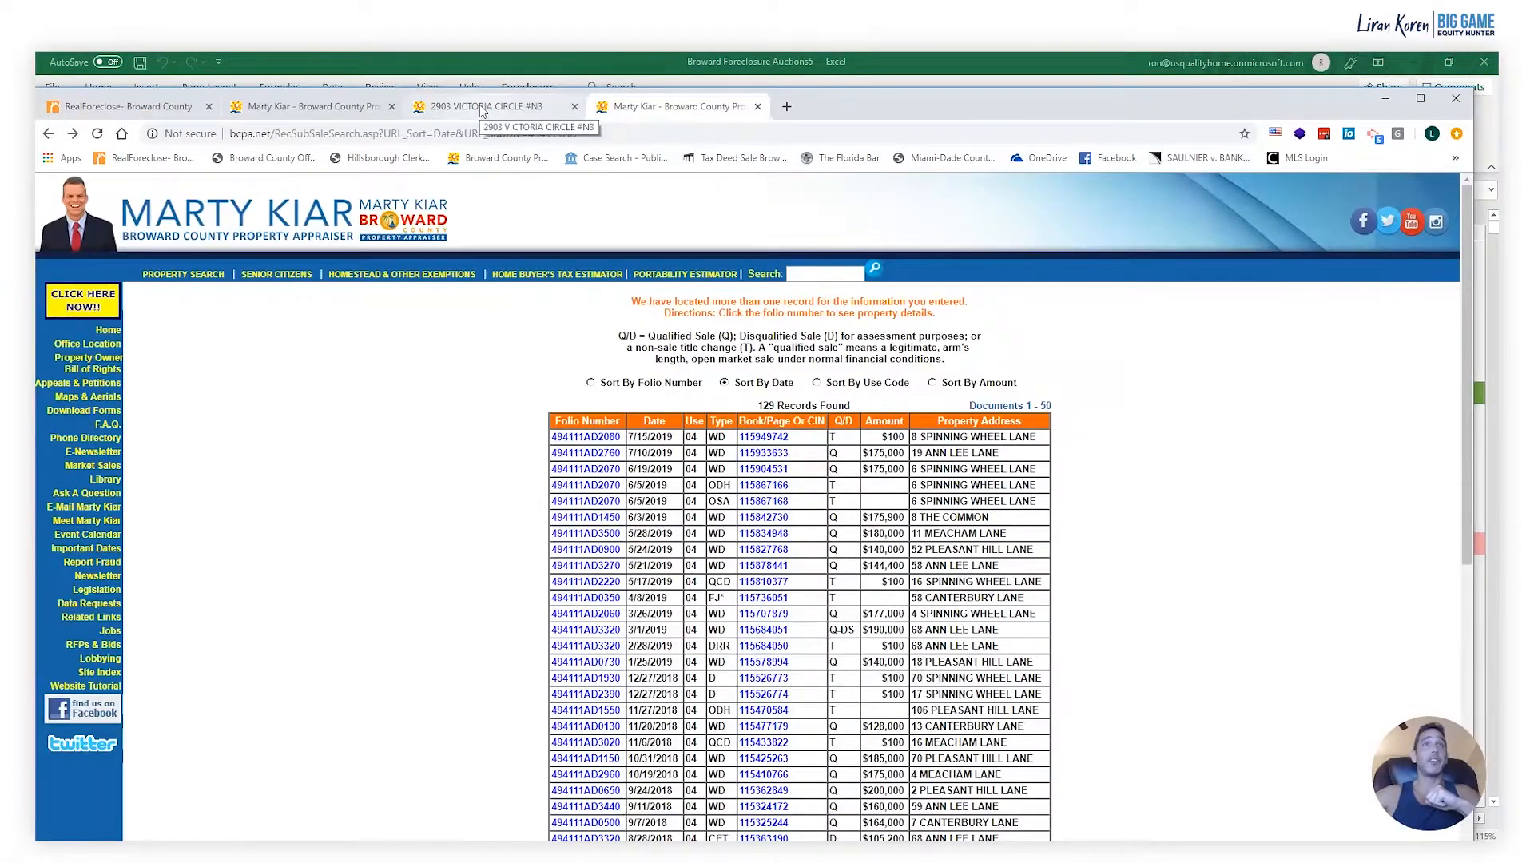
left_click(126, 105)
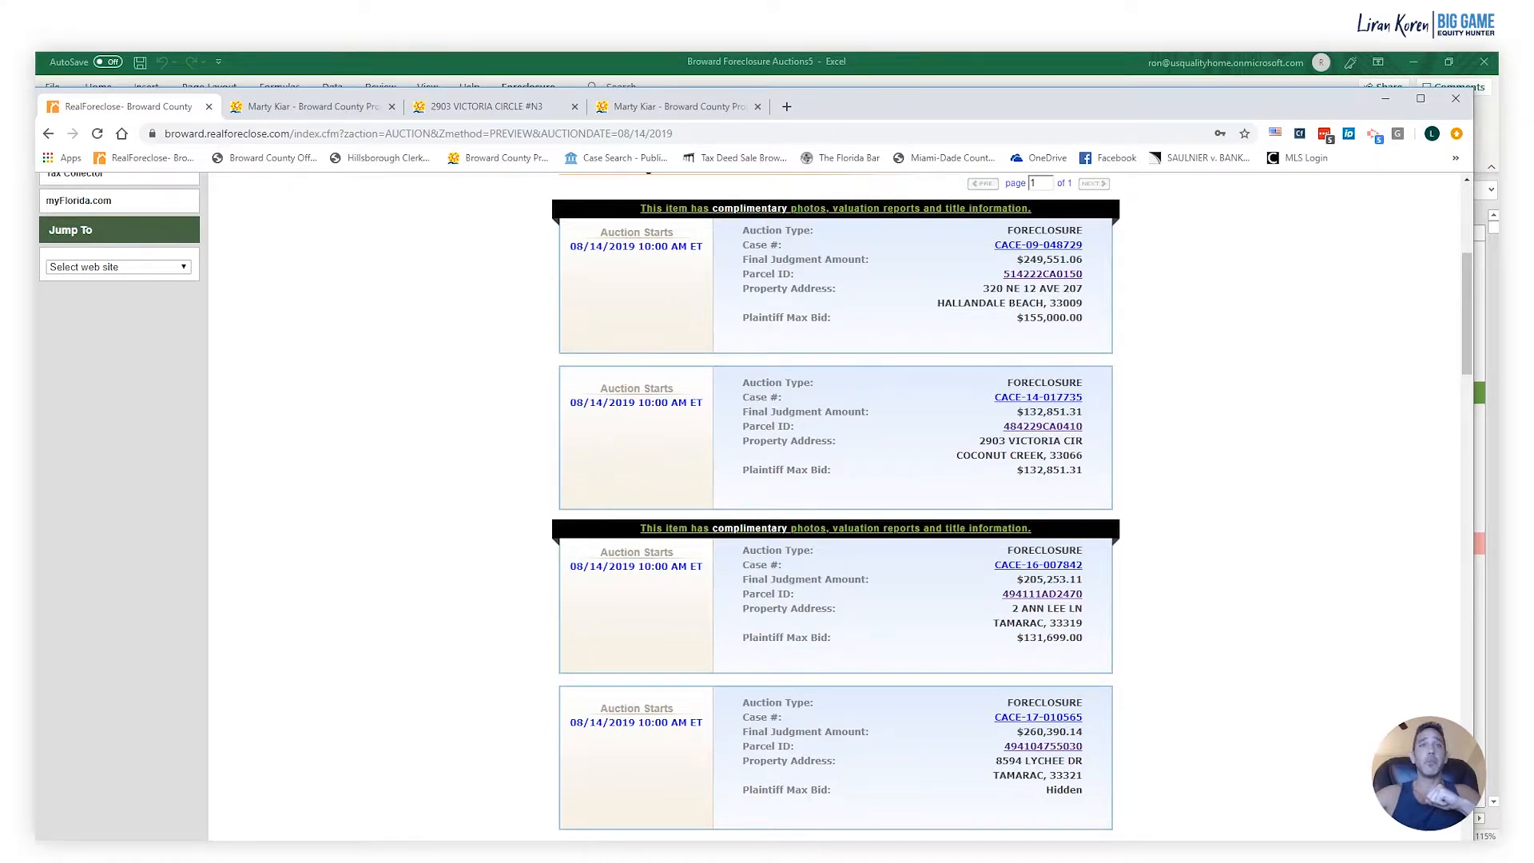
key("alt+Tab")
left_click(598, 299)
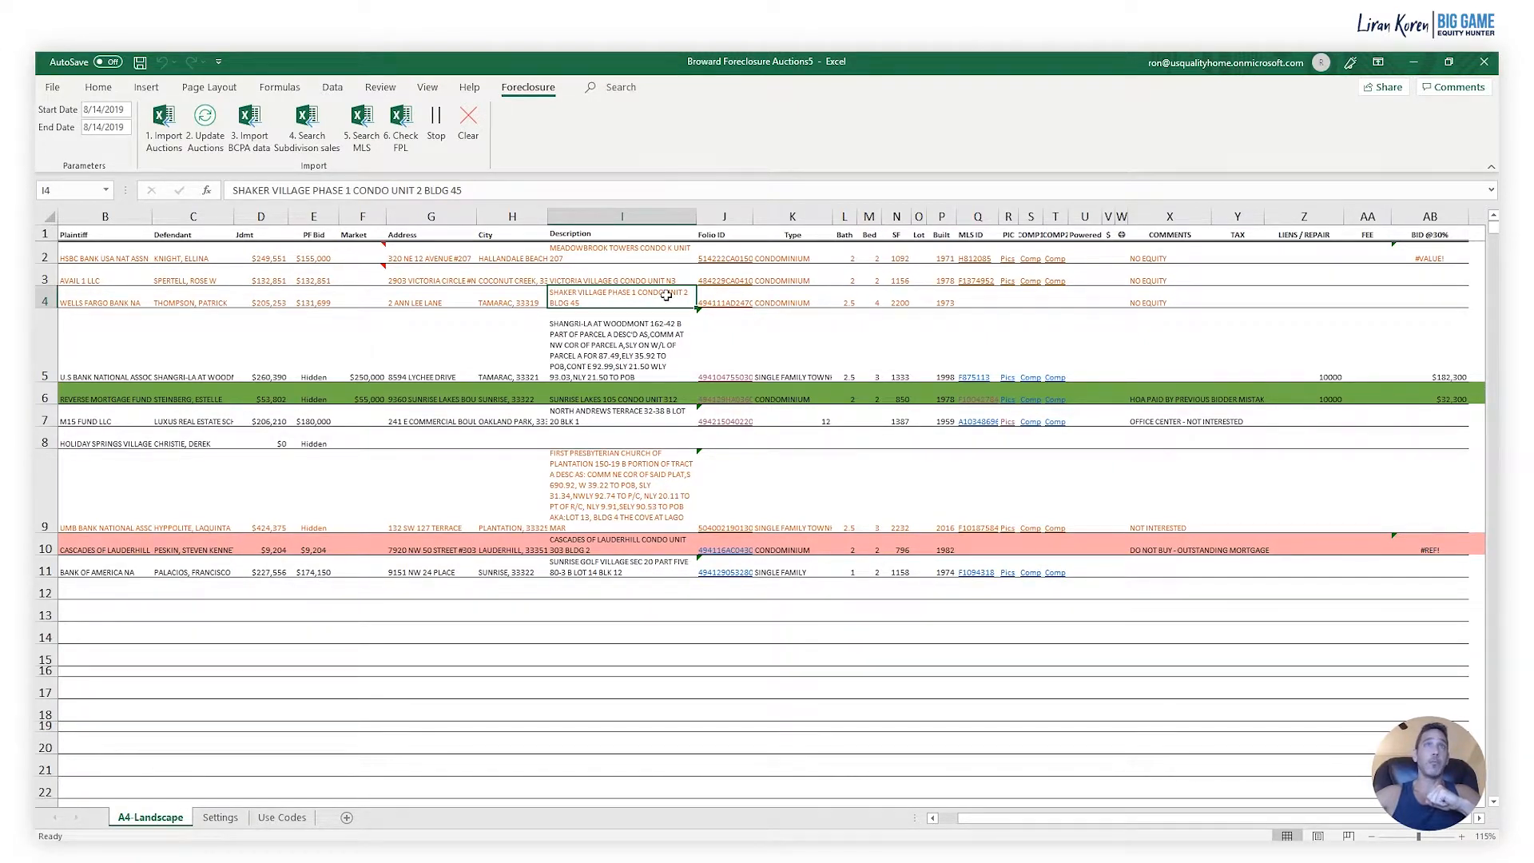
Examine row 5's description and market value, and compare the PF Bid entries in rows 4, 6 and 5.
left_click(595, 352)
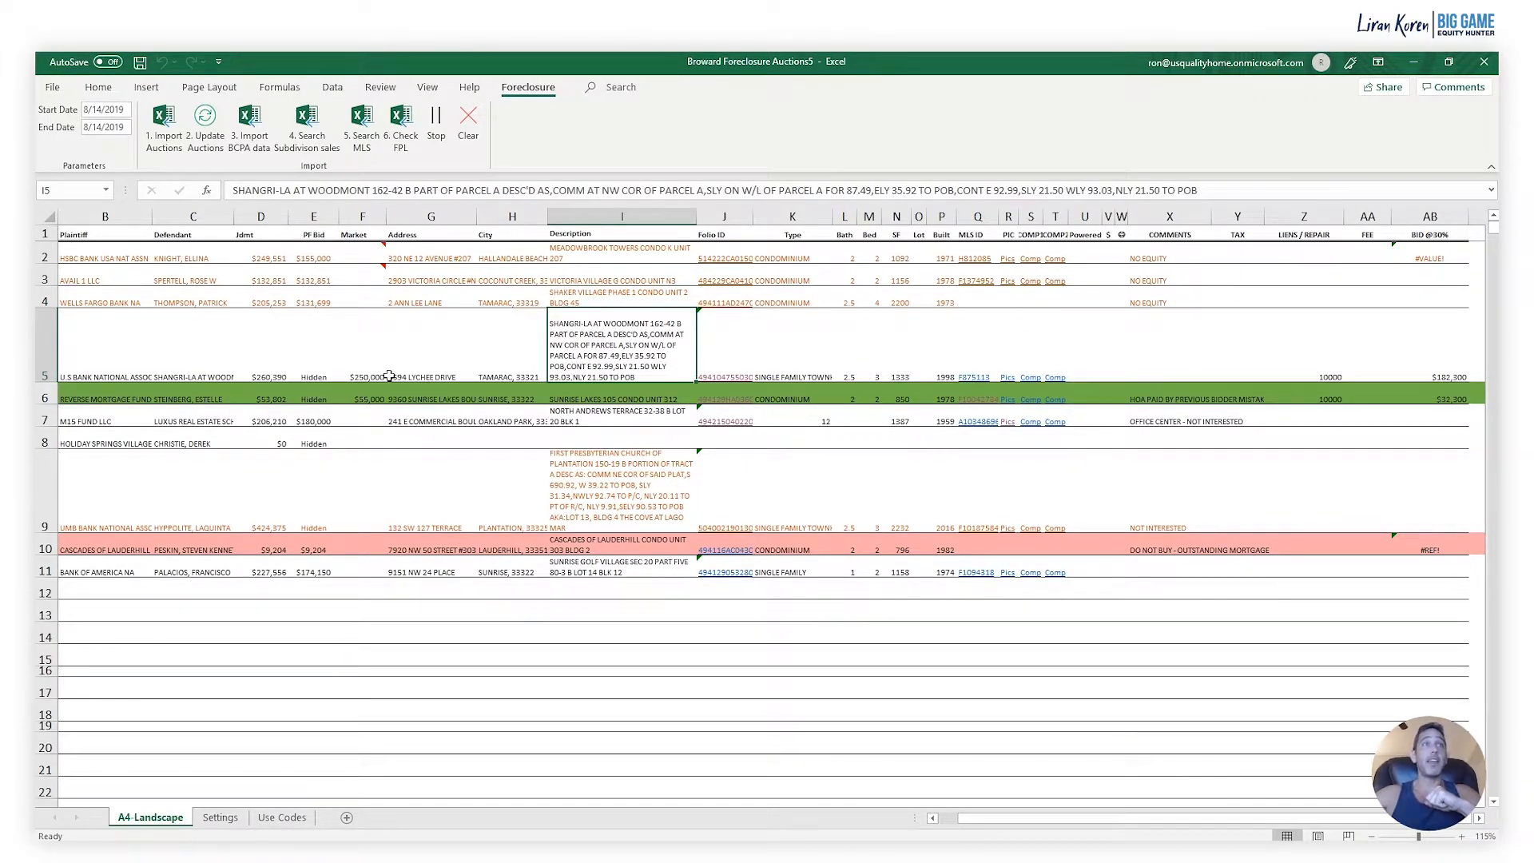
left_click(362, 377)
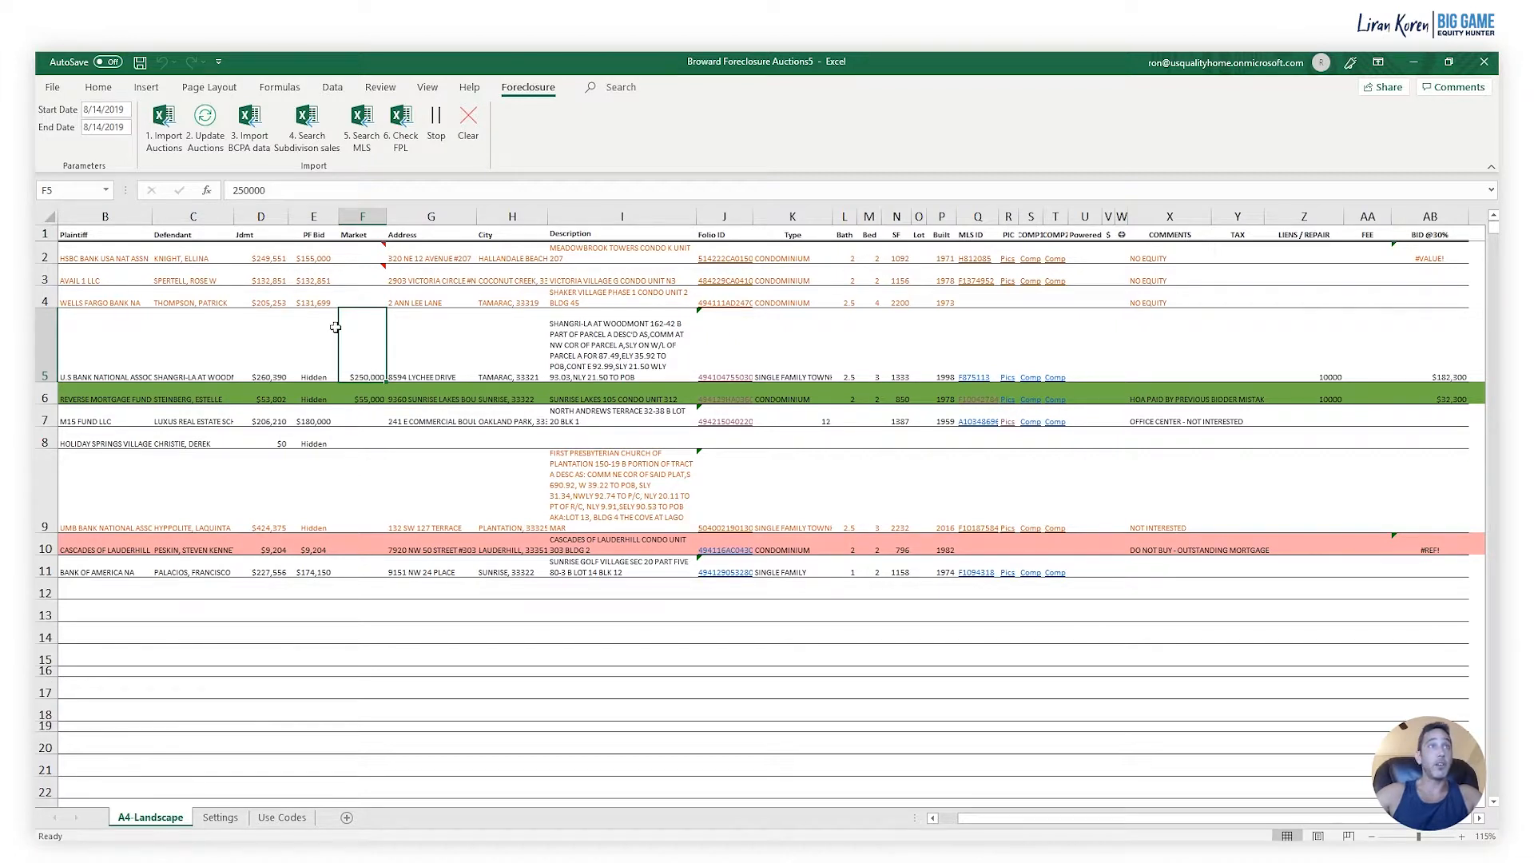
left_click(311, 302)
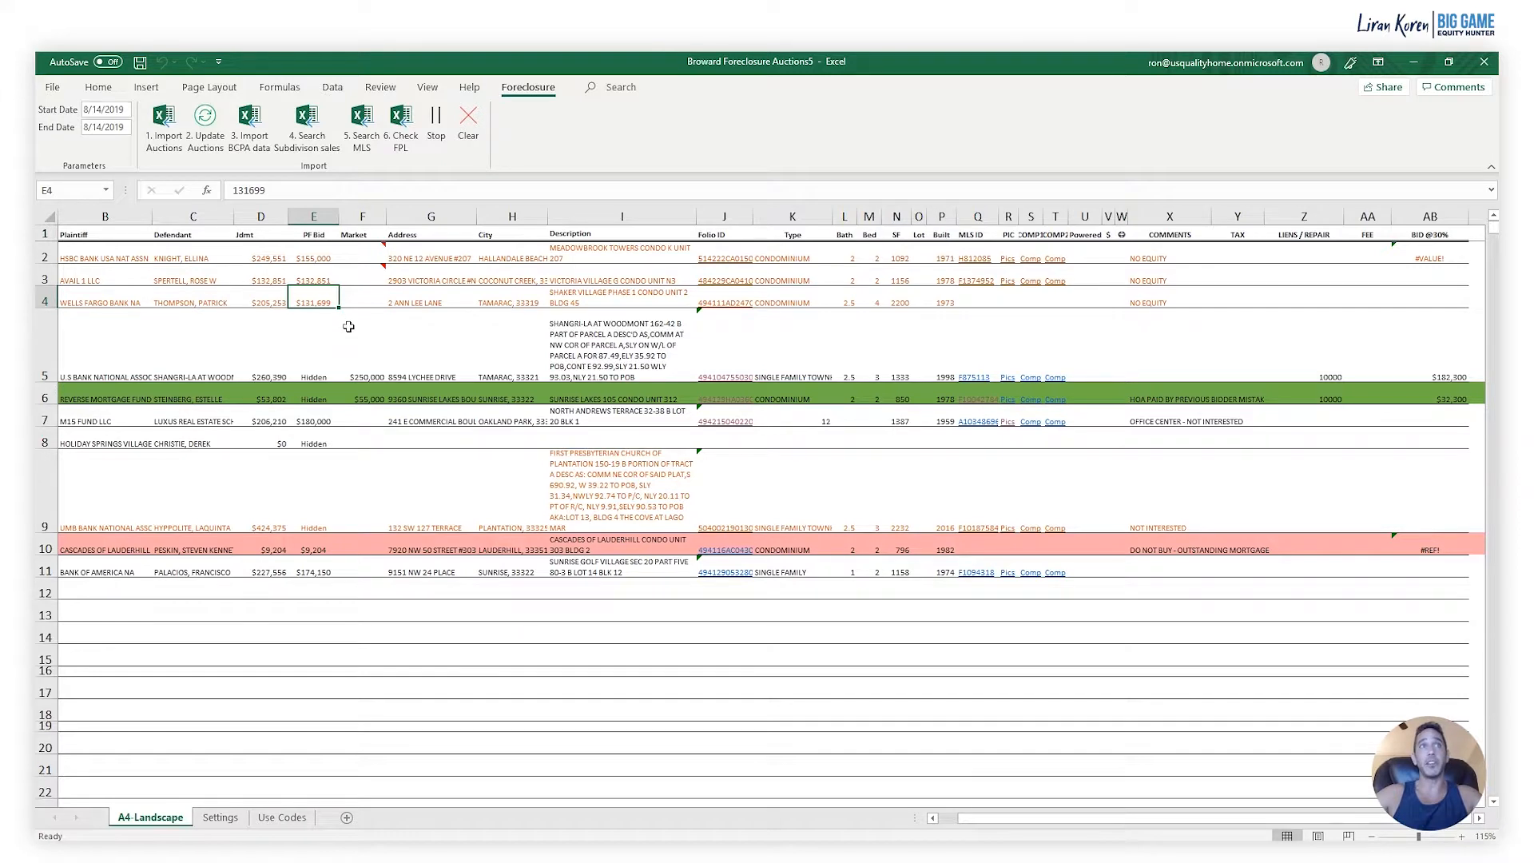
left_click(323, 400)
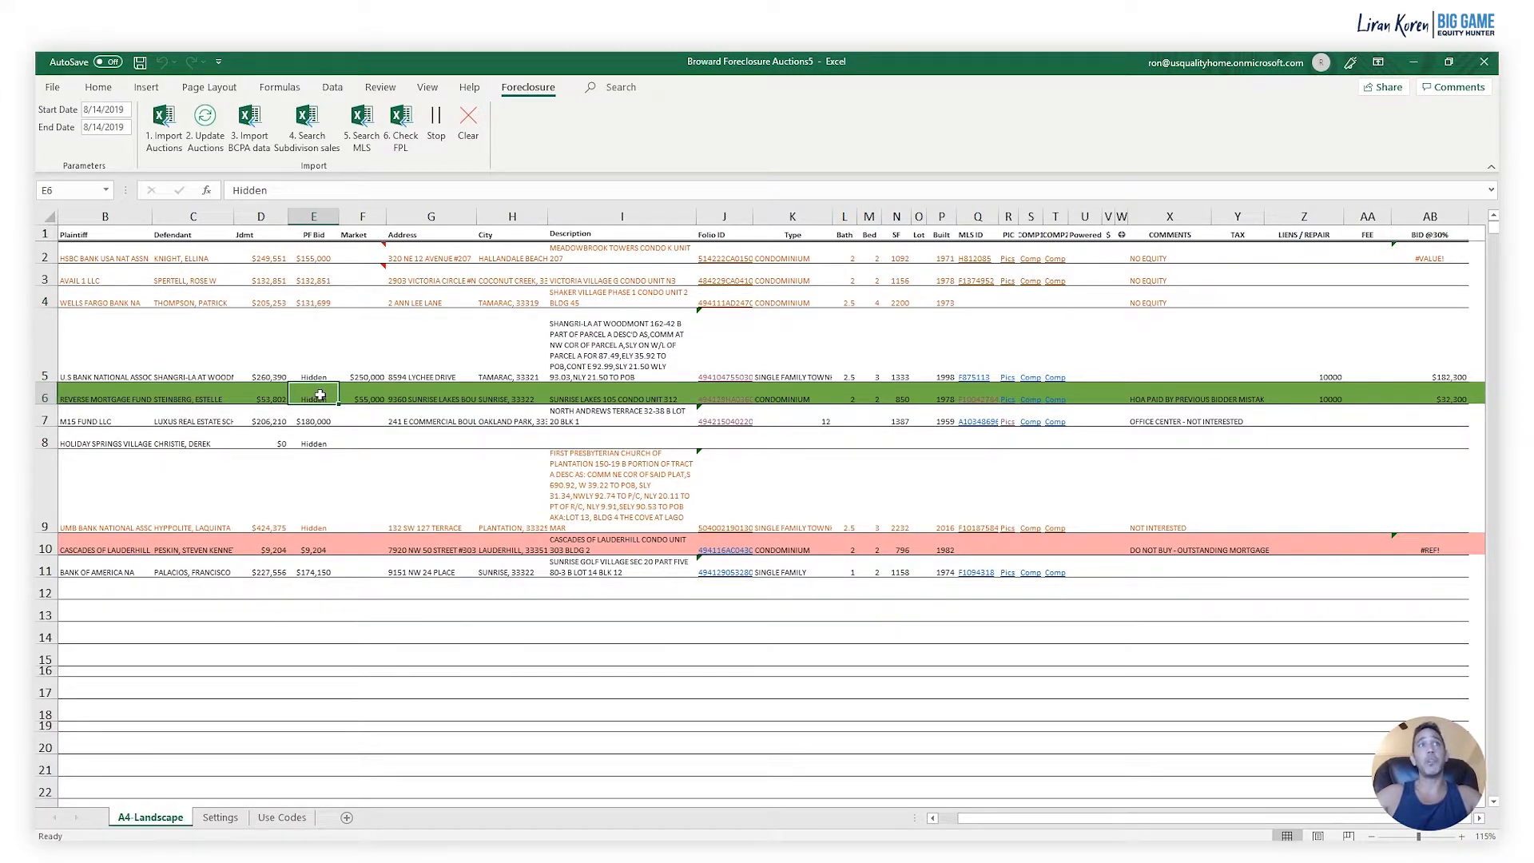
left_click(314, 381)
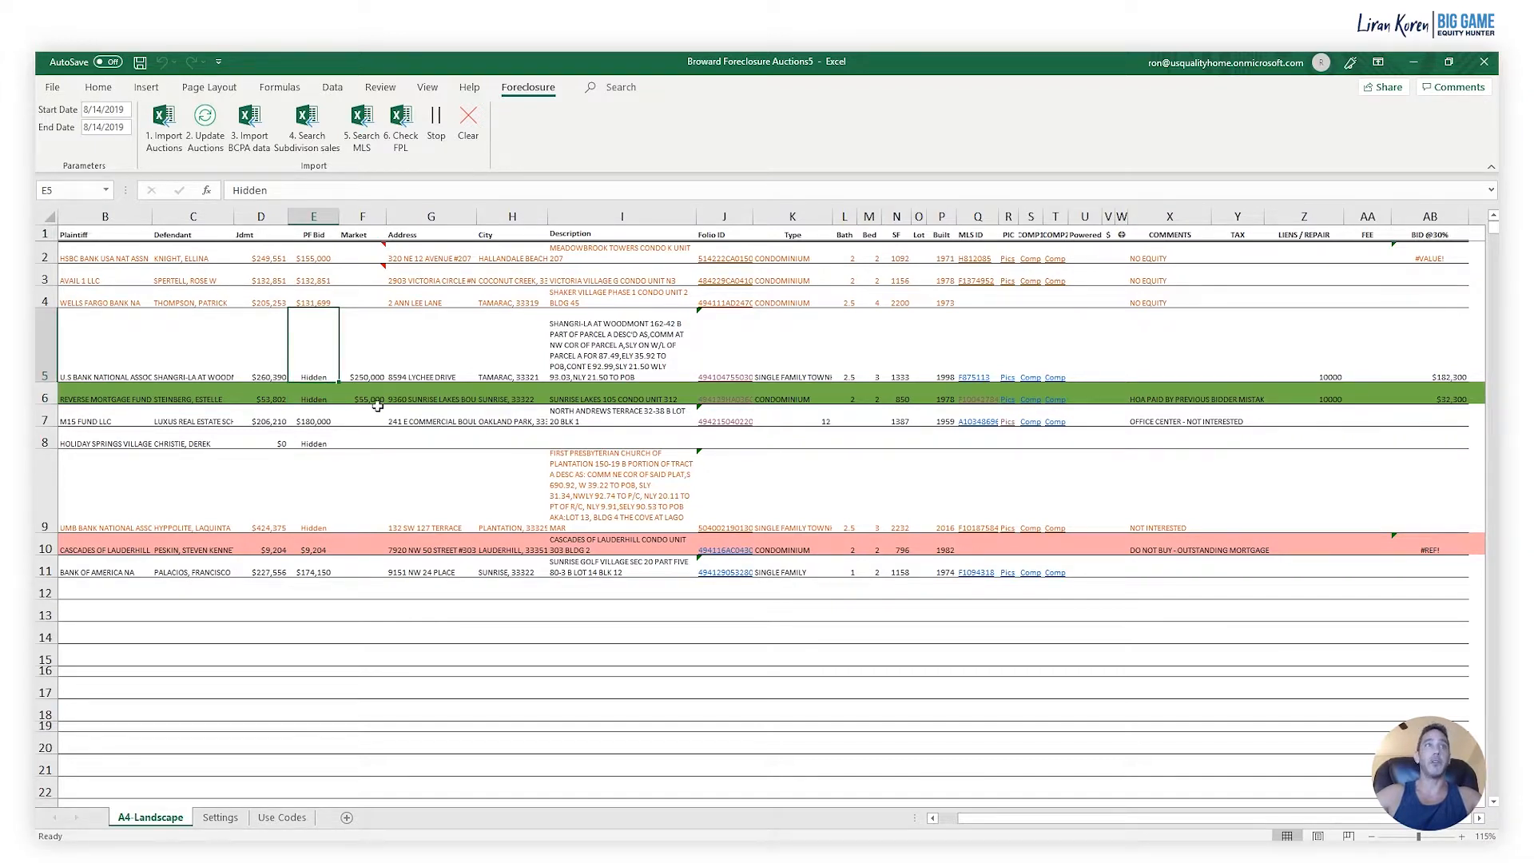
Compare row 5's judgment amount and PF Bid with its market value.
left_click(278, 375)
left_click(307, 379)
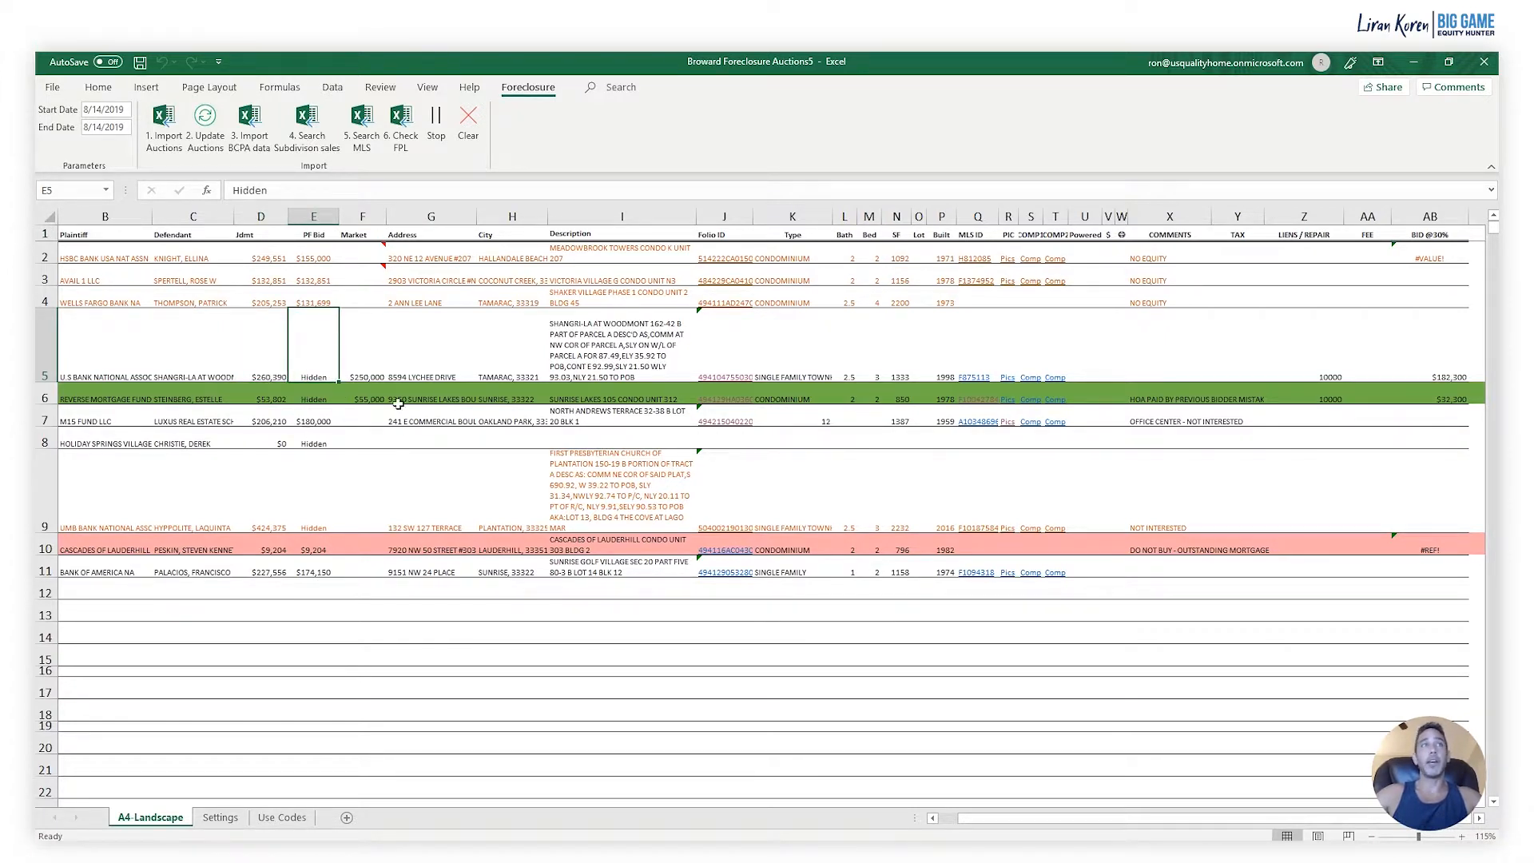
left_click(373, 375)
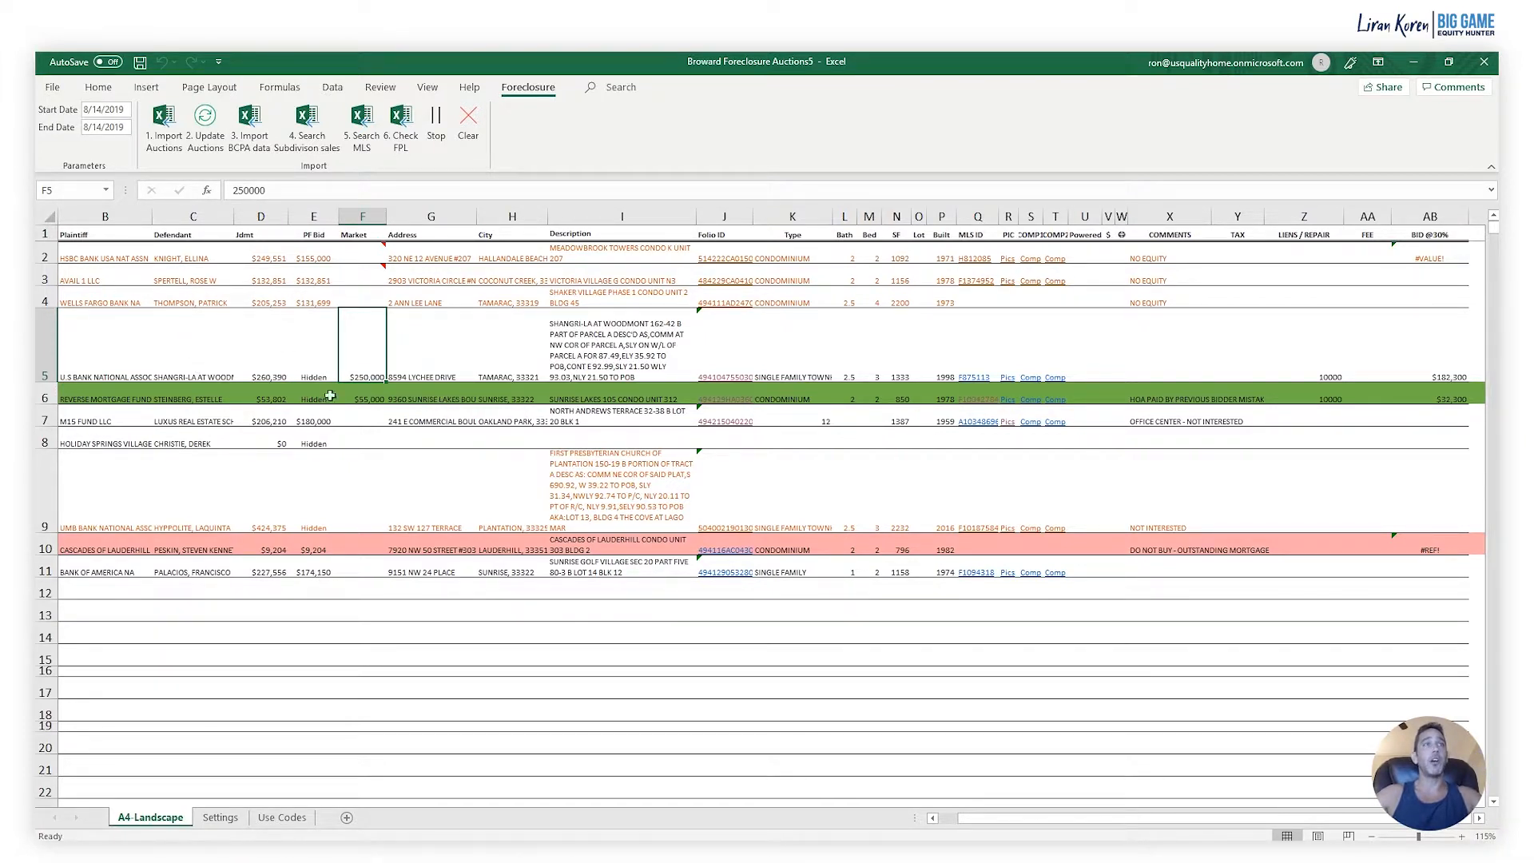
left_click(273, 375)
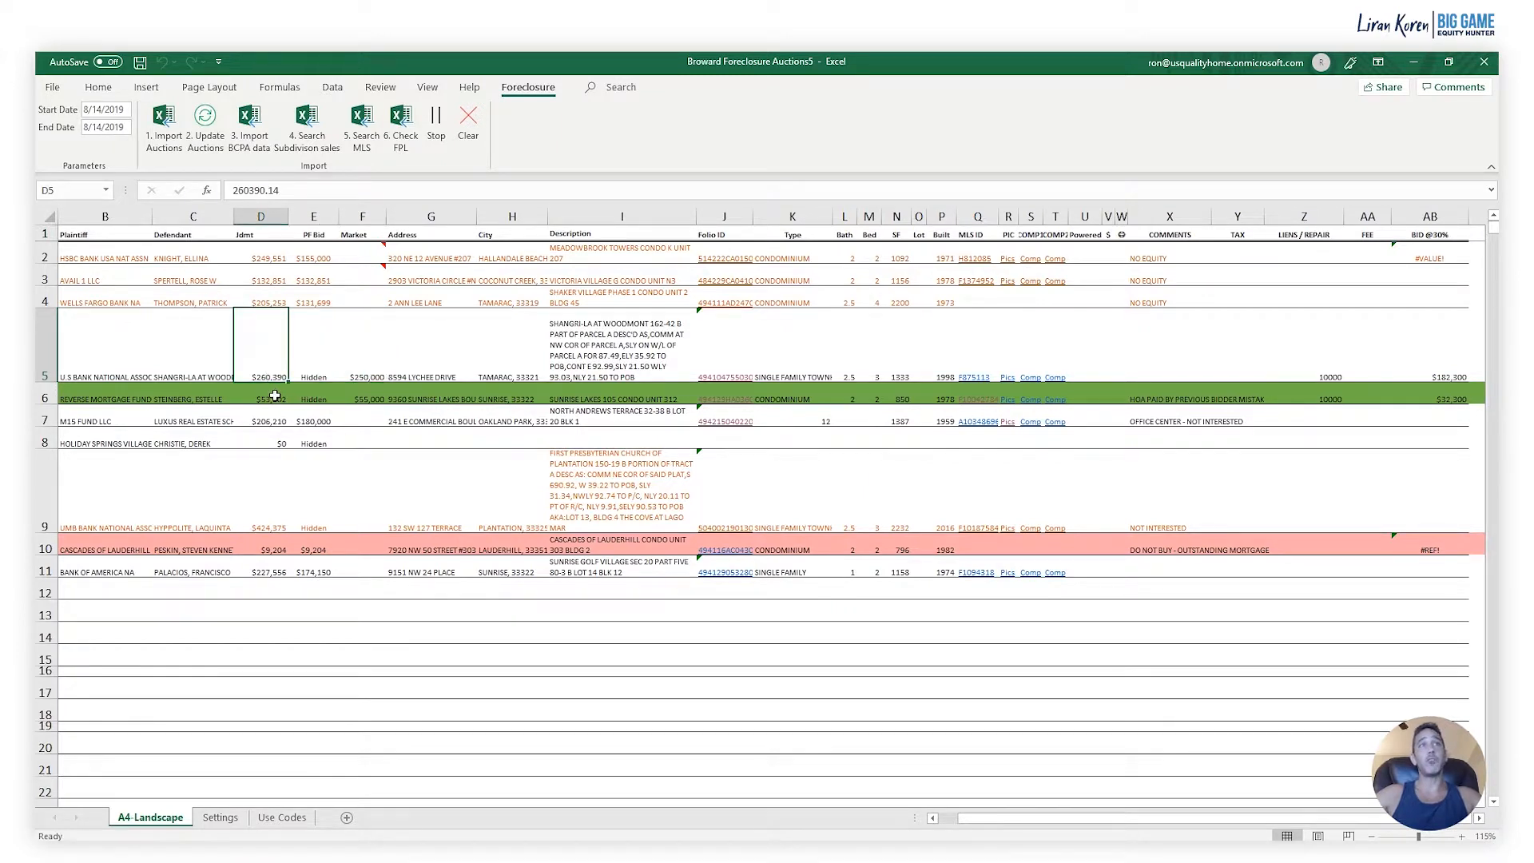
left_click(358, 366)
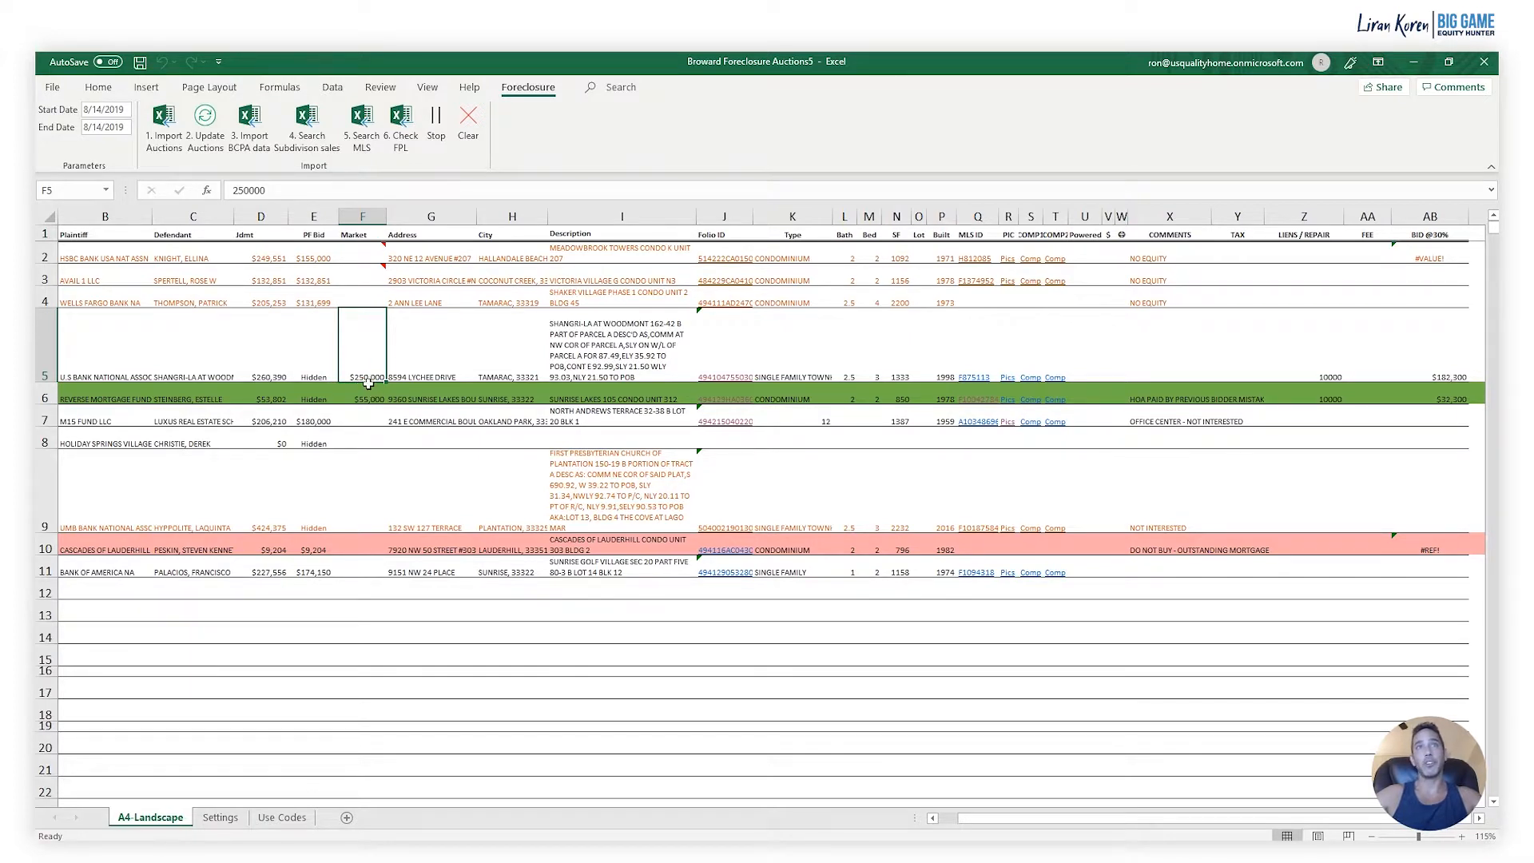
Examine row 5's BID@30% figure against its market value and its liens and repair allowance.
right_click(1437, 382)
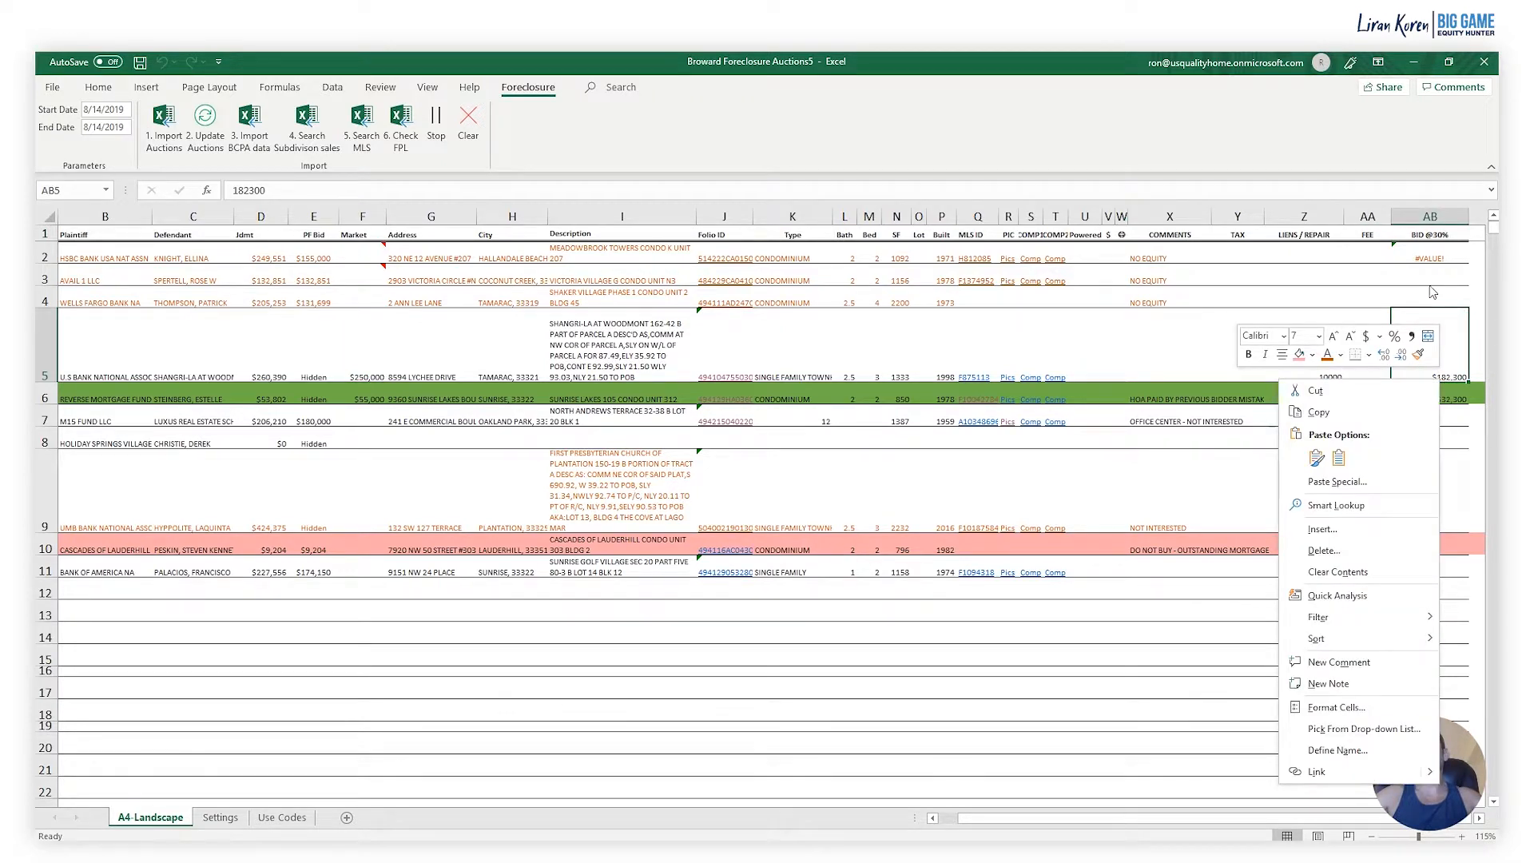
key("Escape")
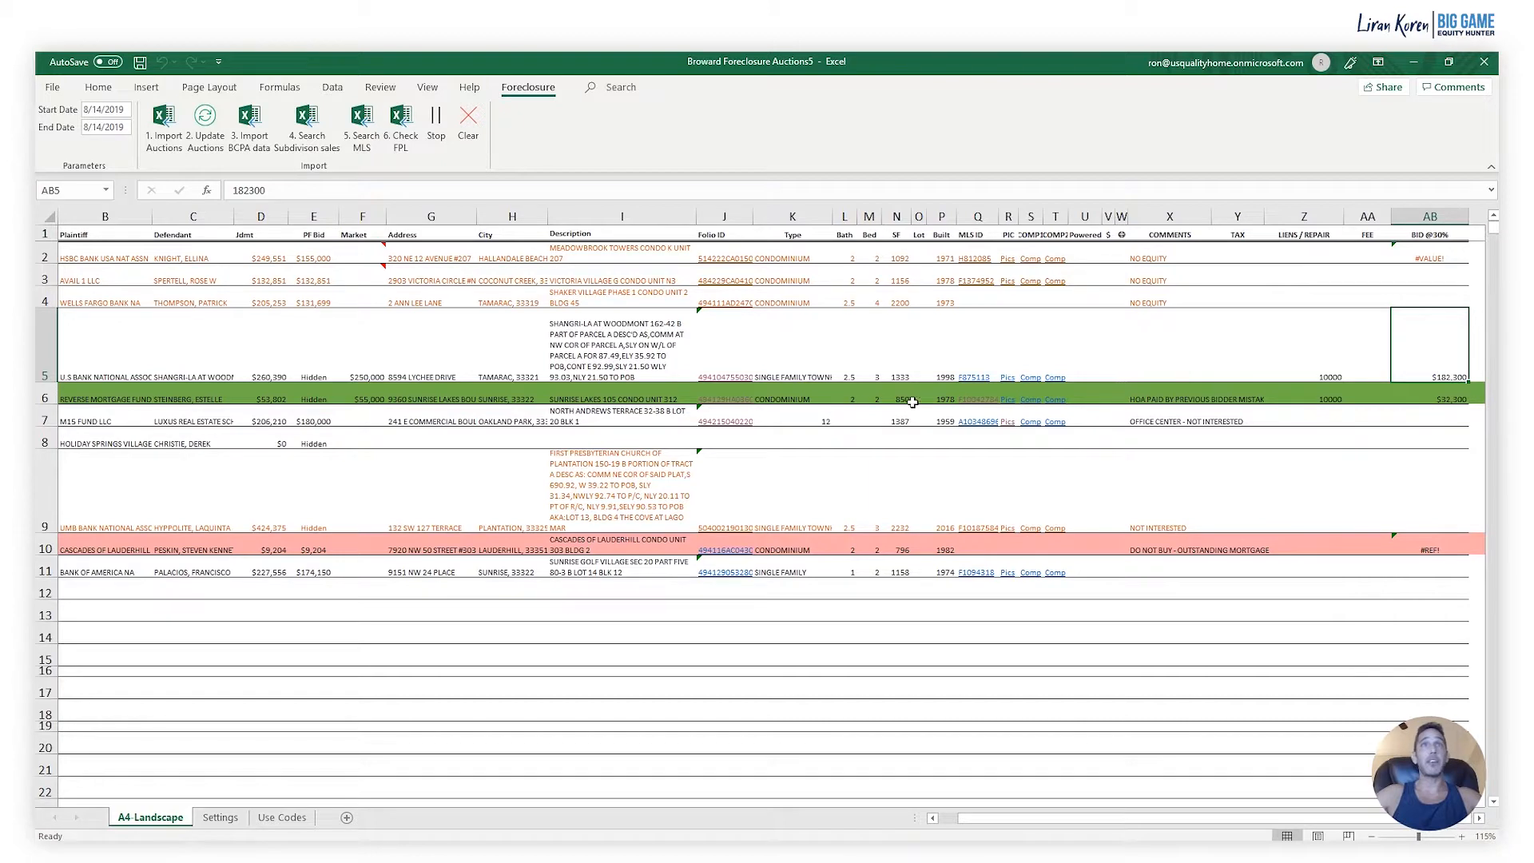
left_click(362, 372)
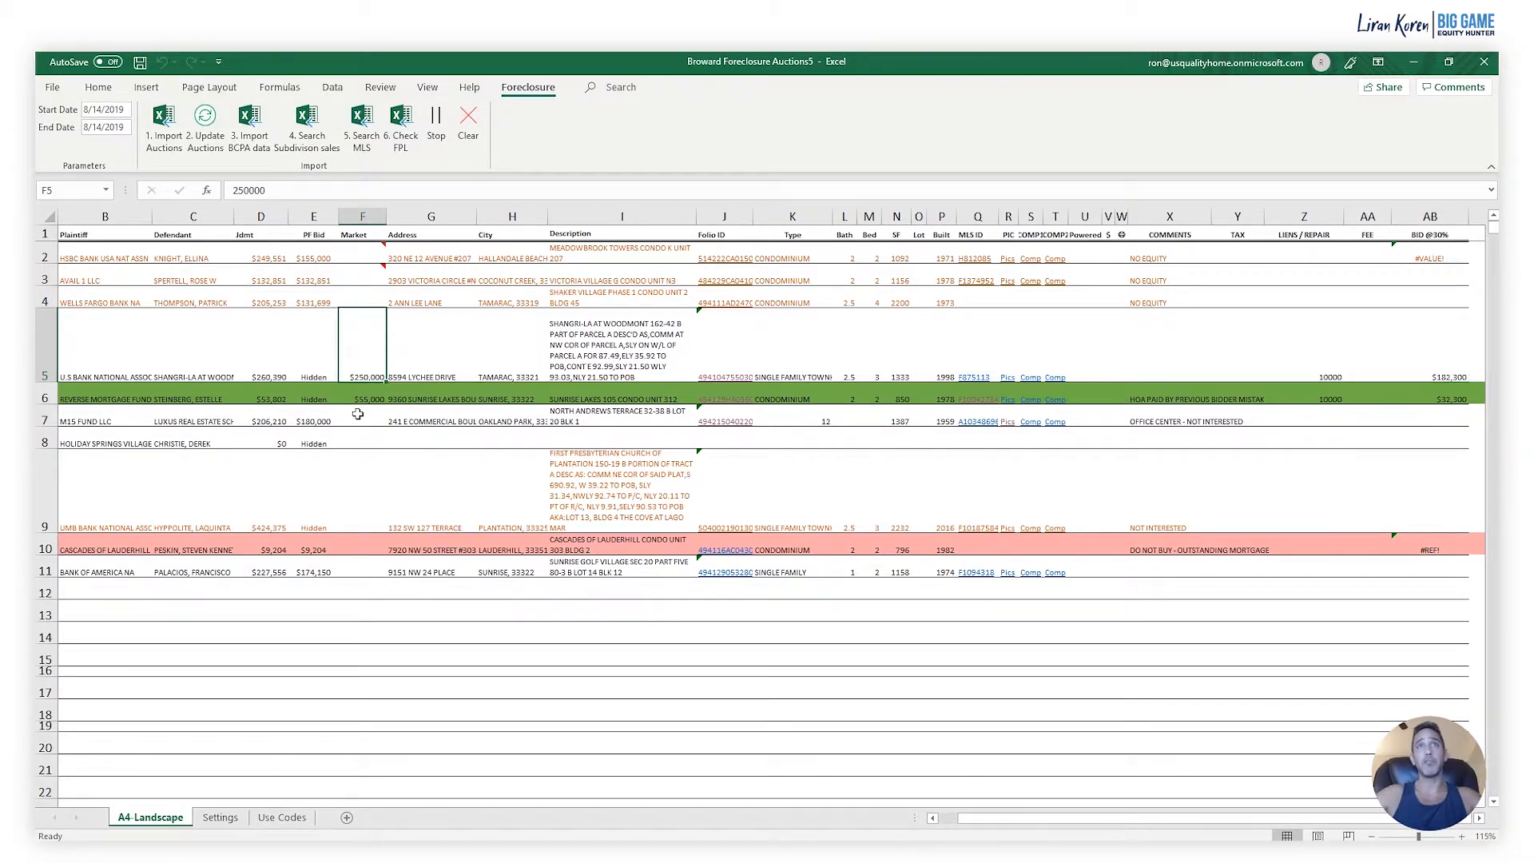
left_click(1330, 374)
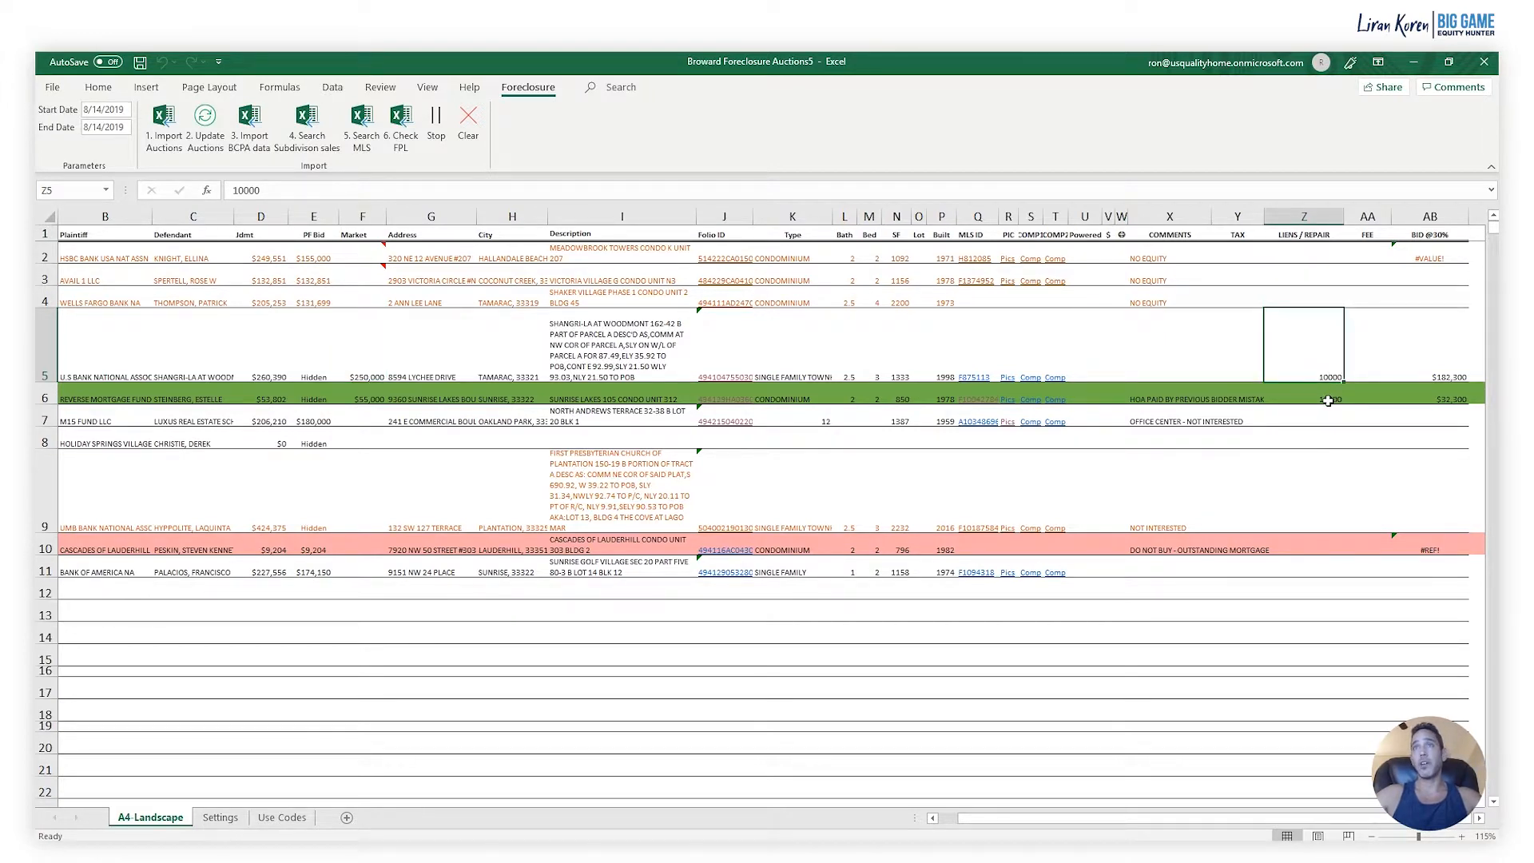
left_click(1451, 372)
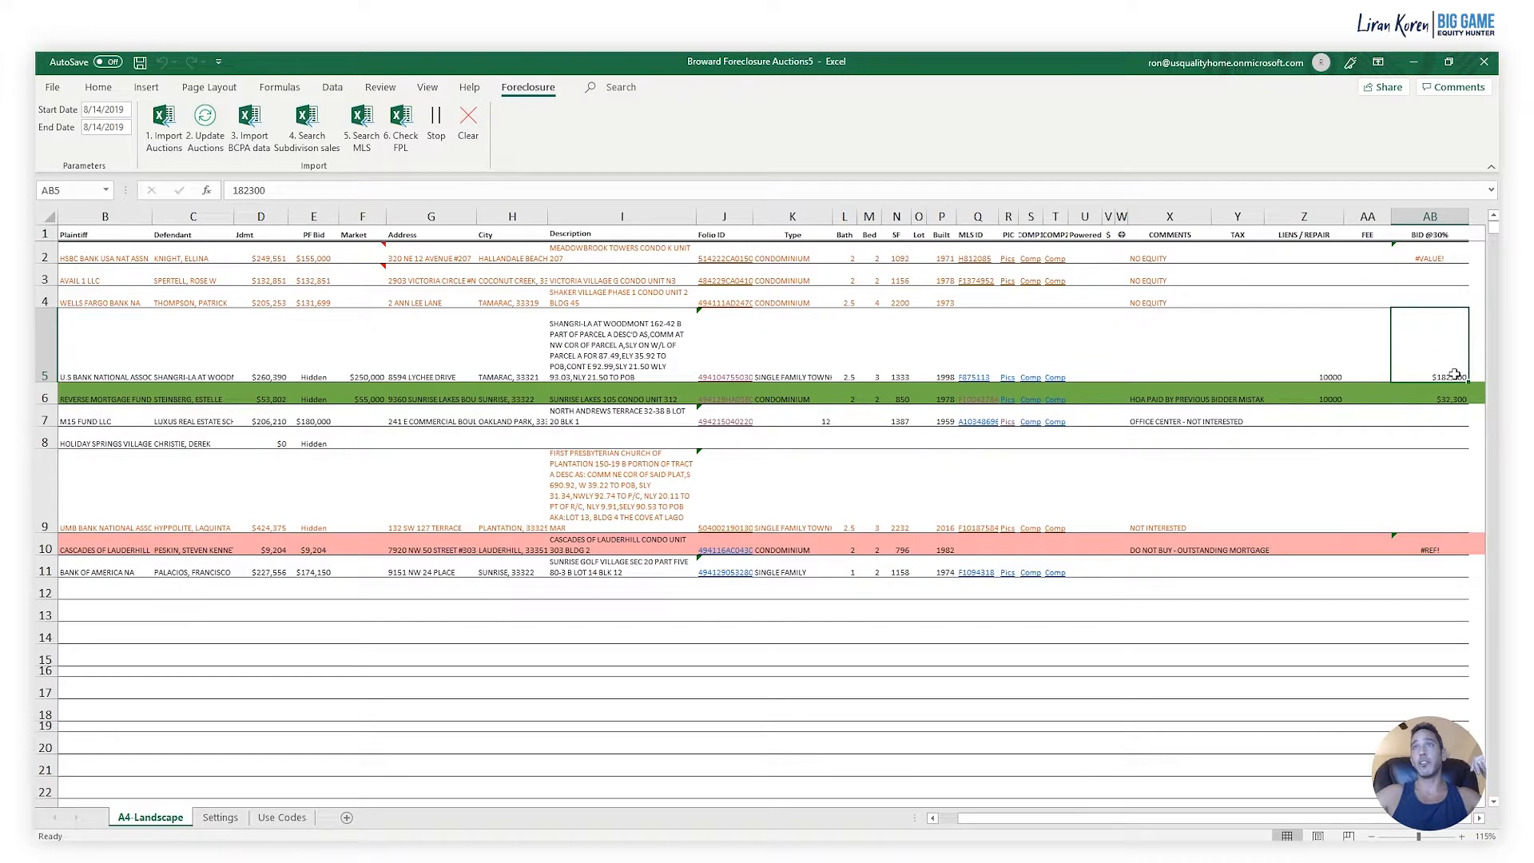
left_click(371, 377)
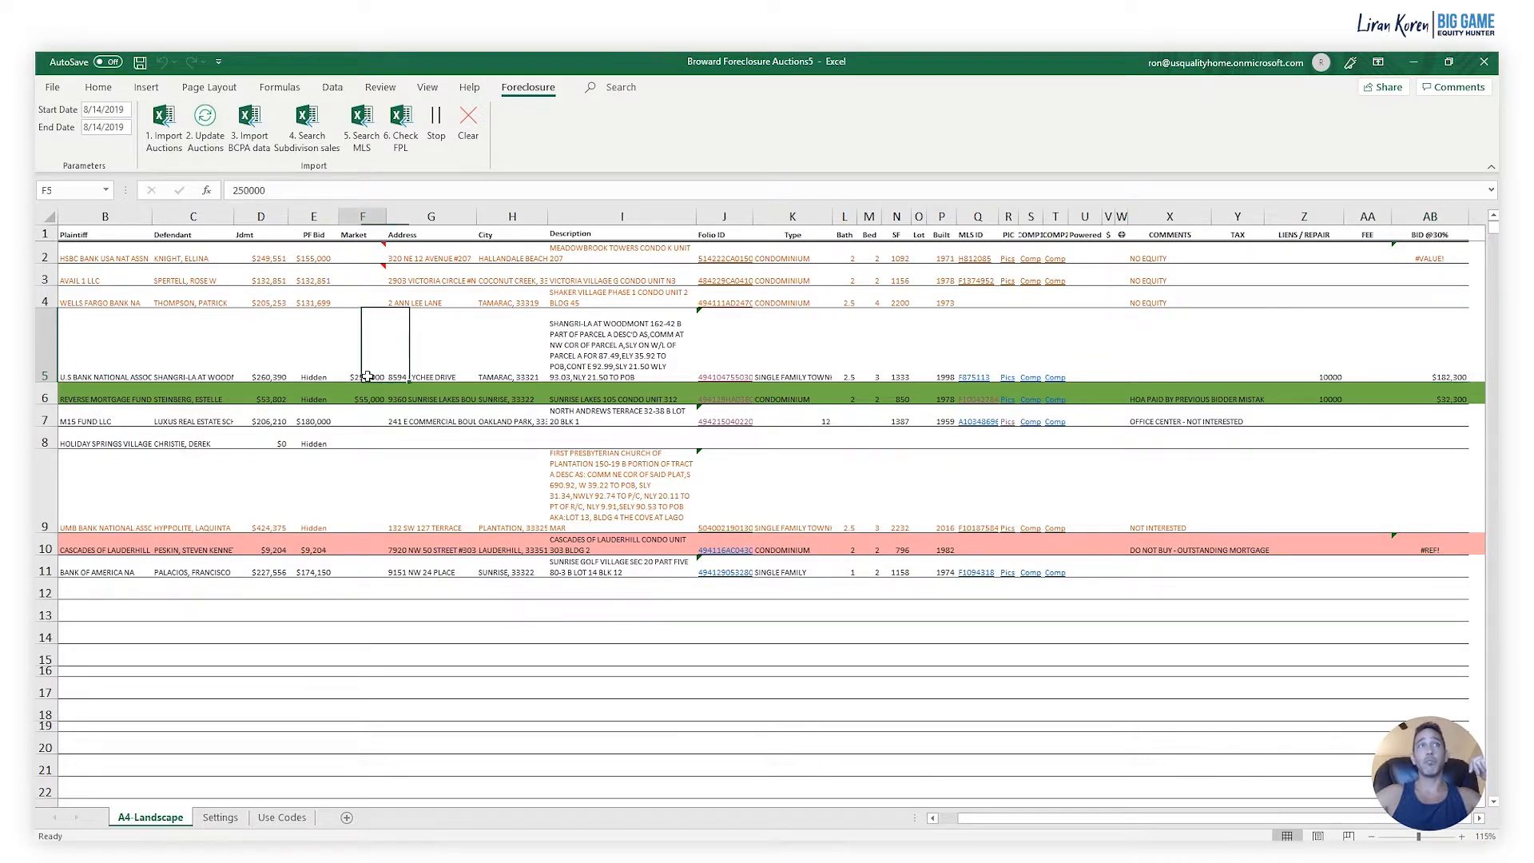
left_click(1450, 374)
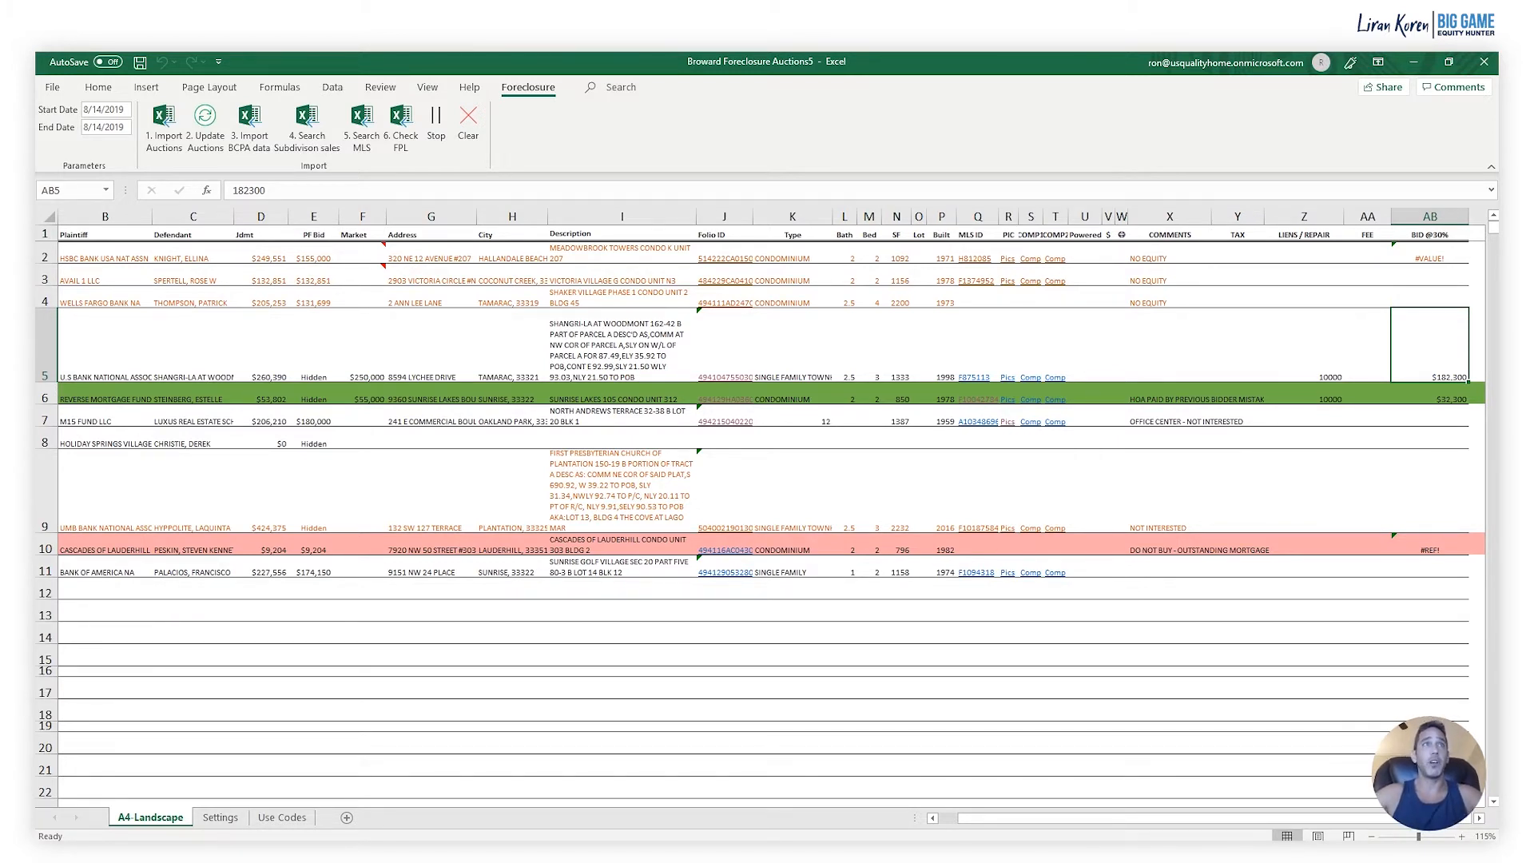
left_click(363, 374)
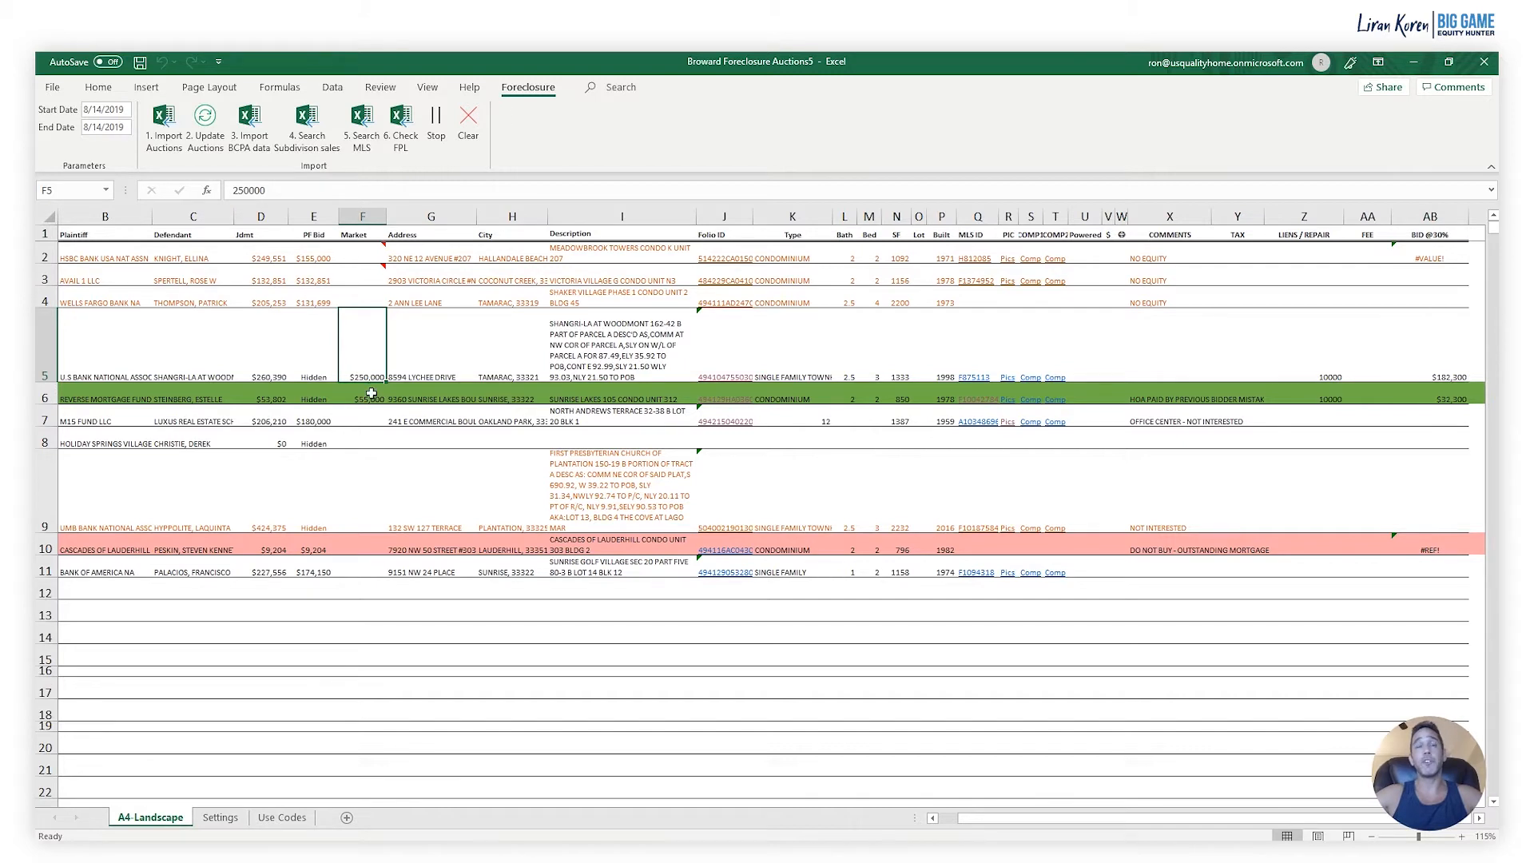